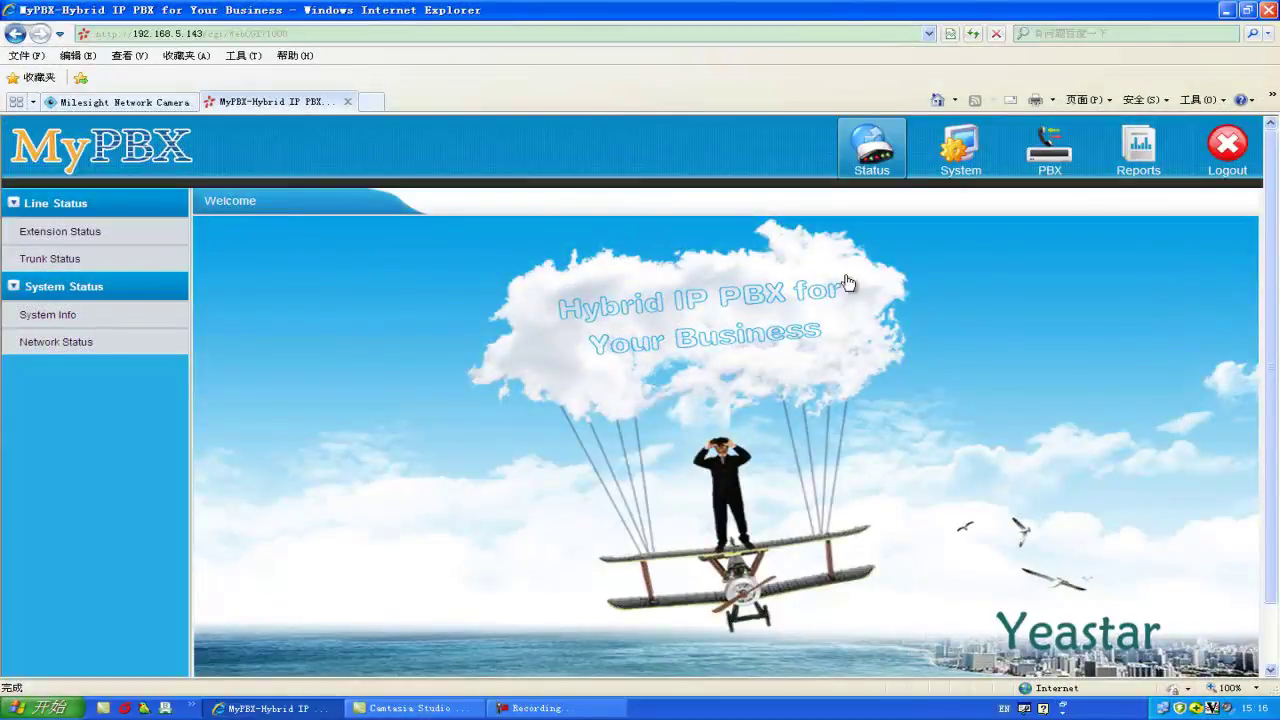
# - Go to PBX, expand Advanced Settings in the sidebar and open SIP Settings
pyautogui.click(1047, 177)
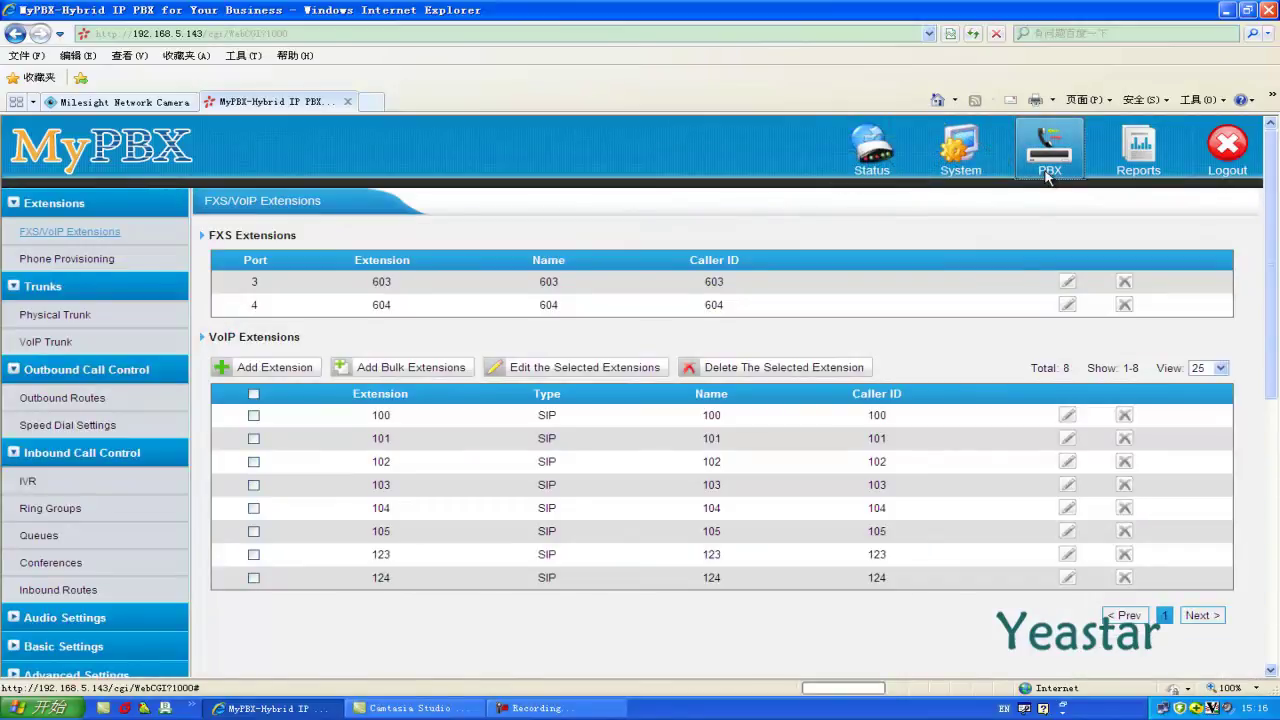
pyautogui.scroll(-5, 1047, 177)
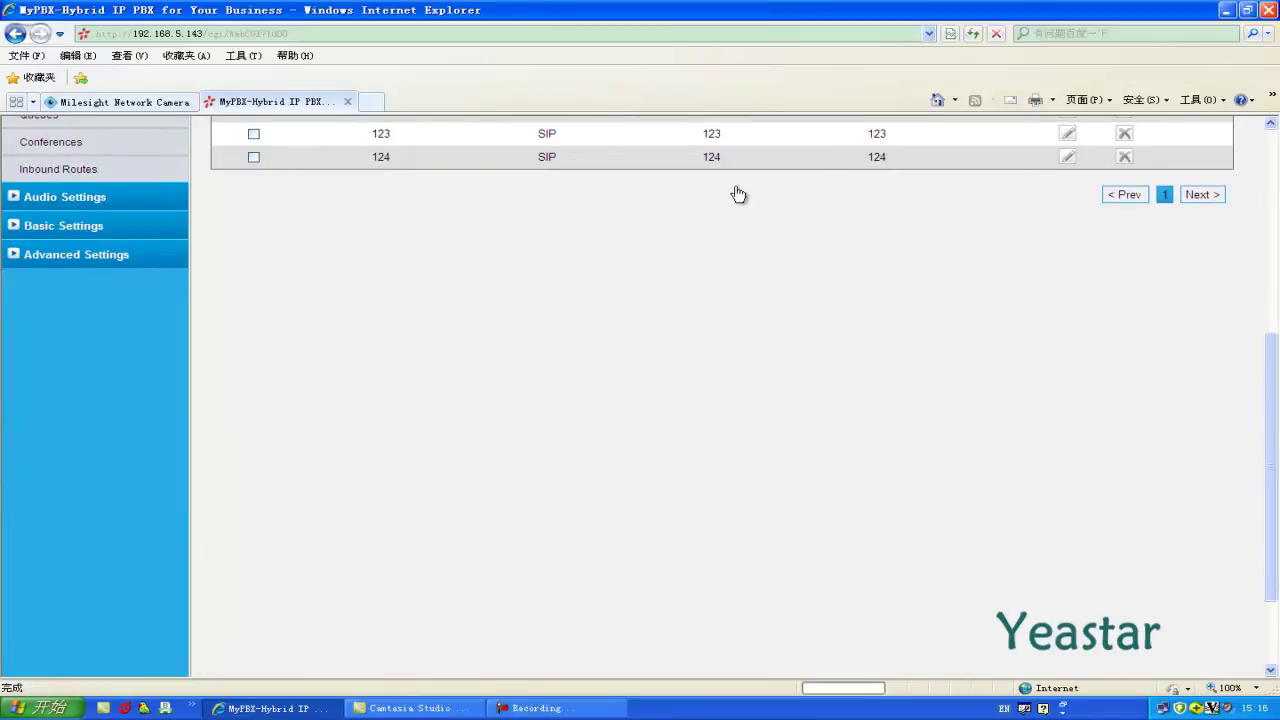
pyautogui.click(155, 262)
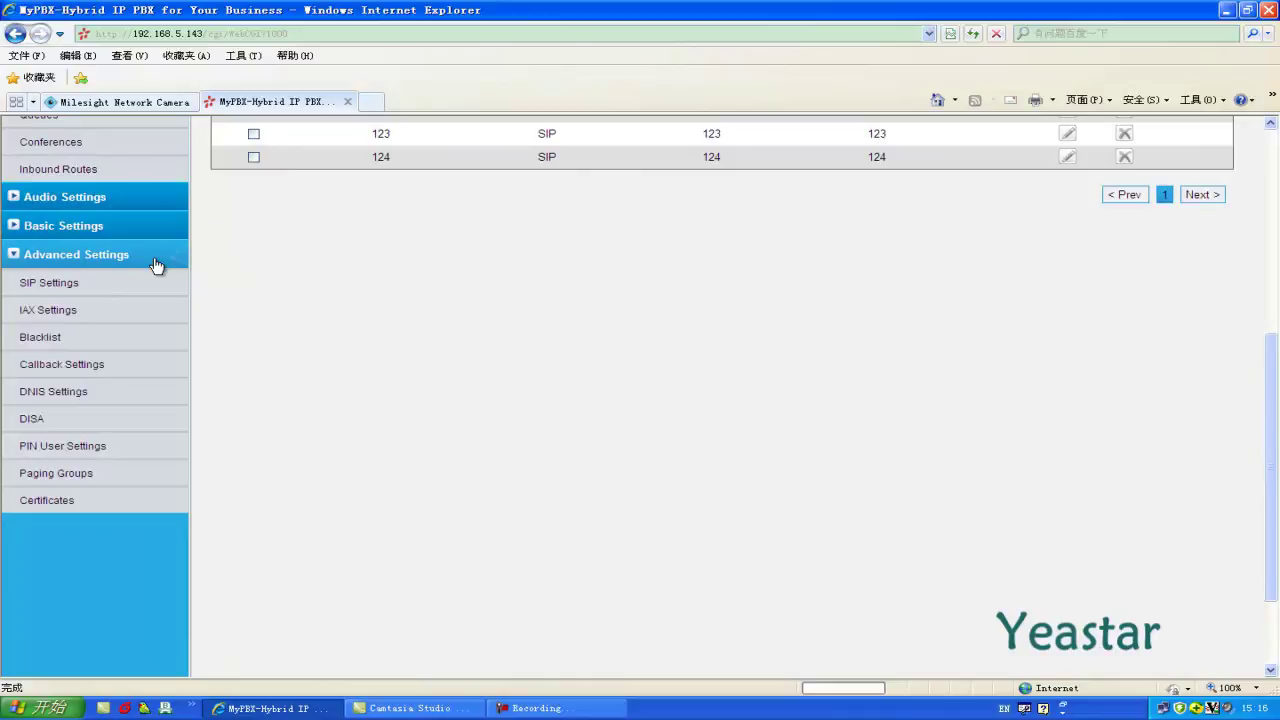
pyautogui.click(49, 283)
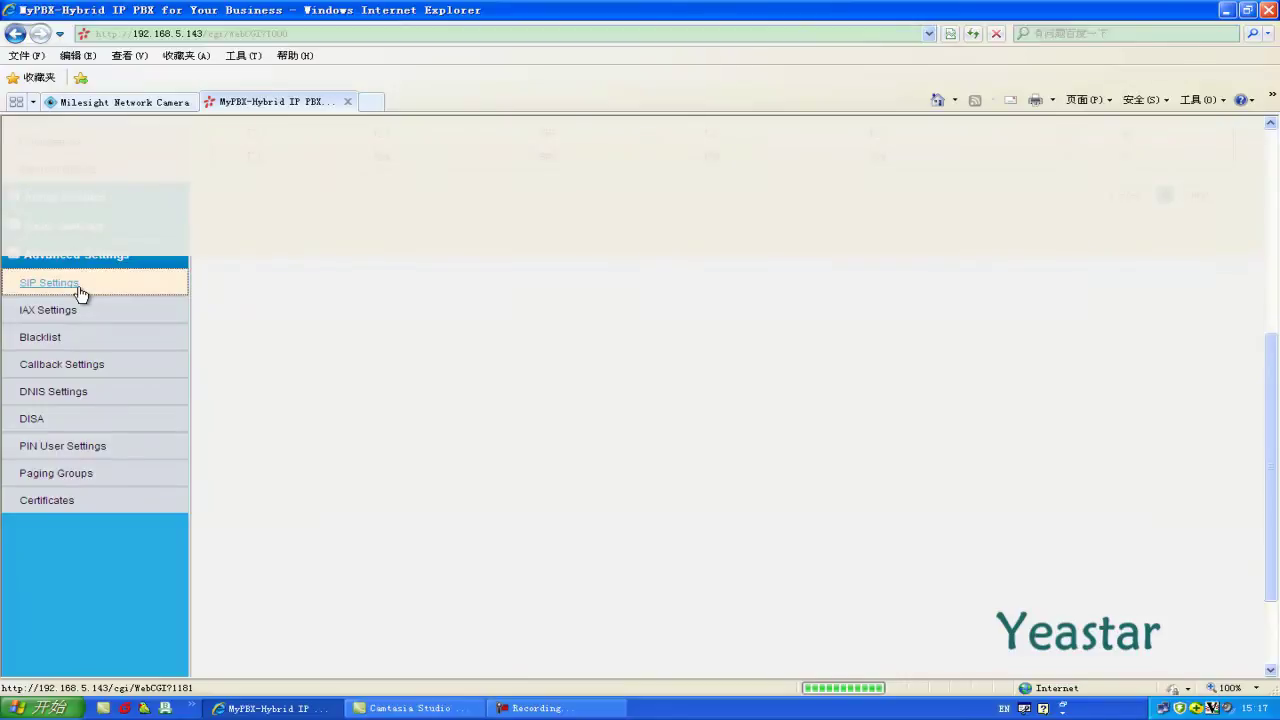
# - Replace the SIP Max Bit Rate of 384 with 768 kb/s on the General tab
pyautogui.scroll(-3, 81, 293)
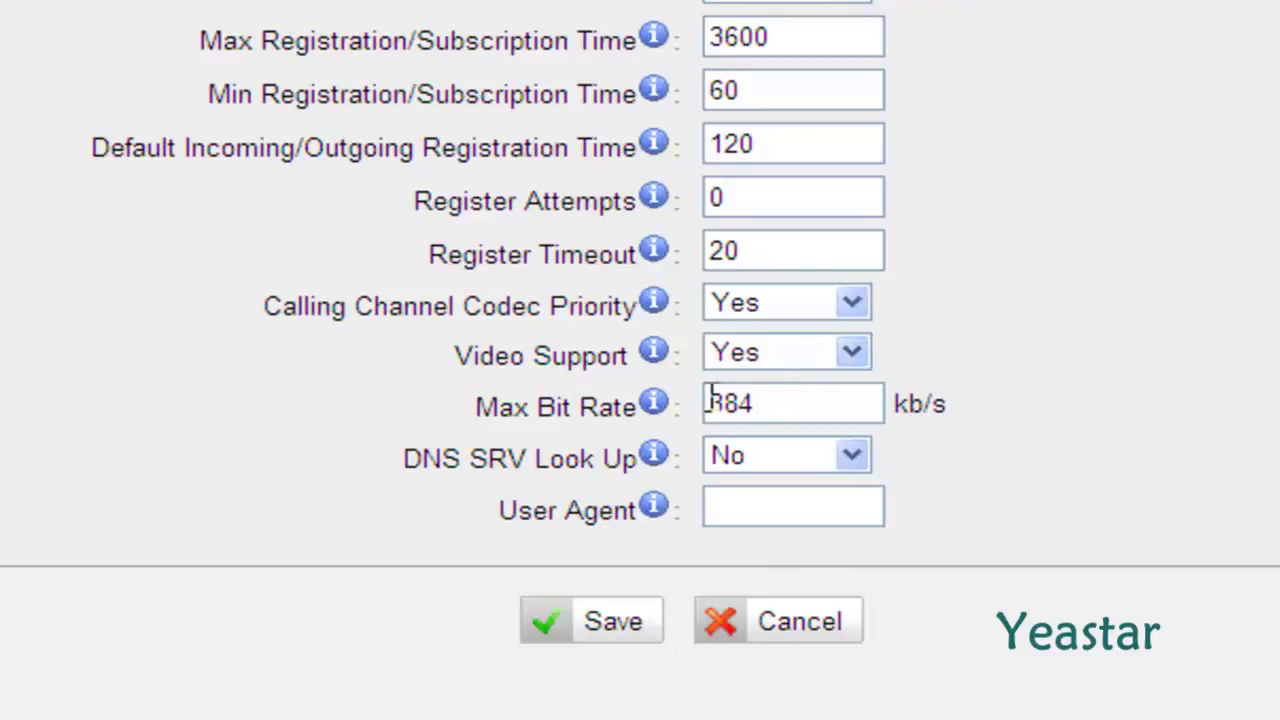
pyautogui.press('Tab')
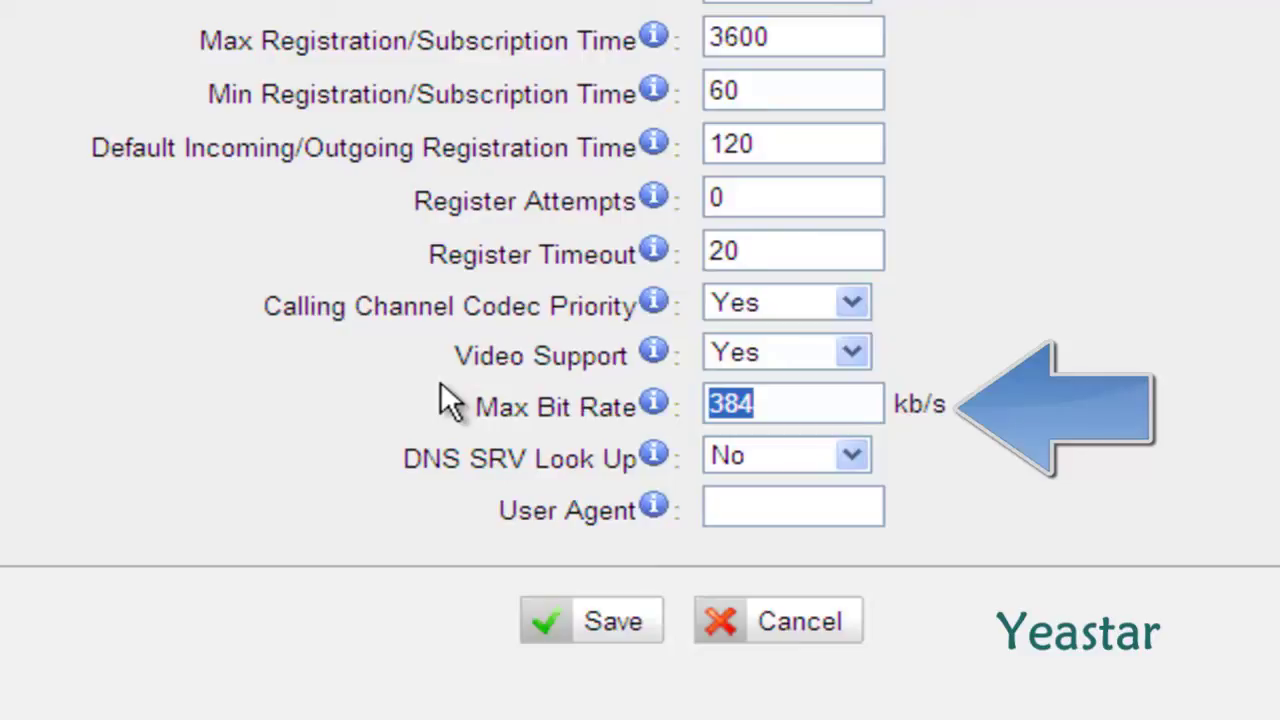
pyautogui.write('768')
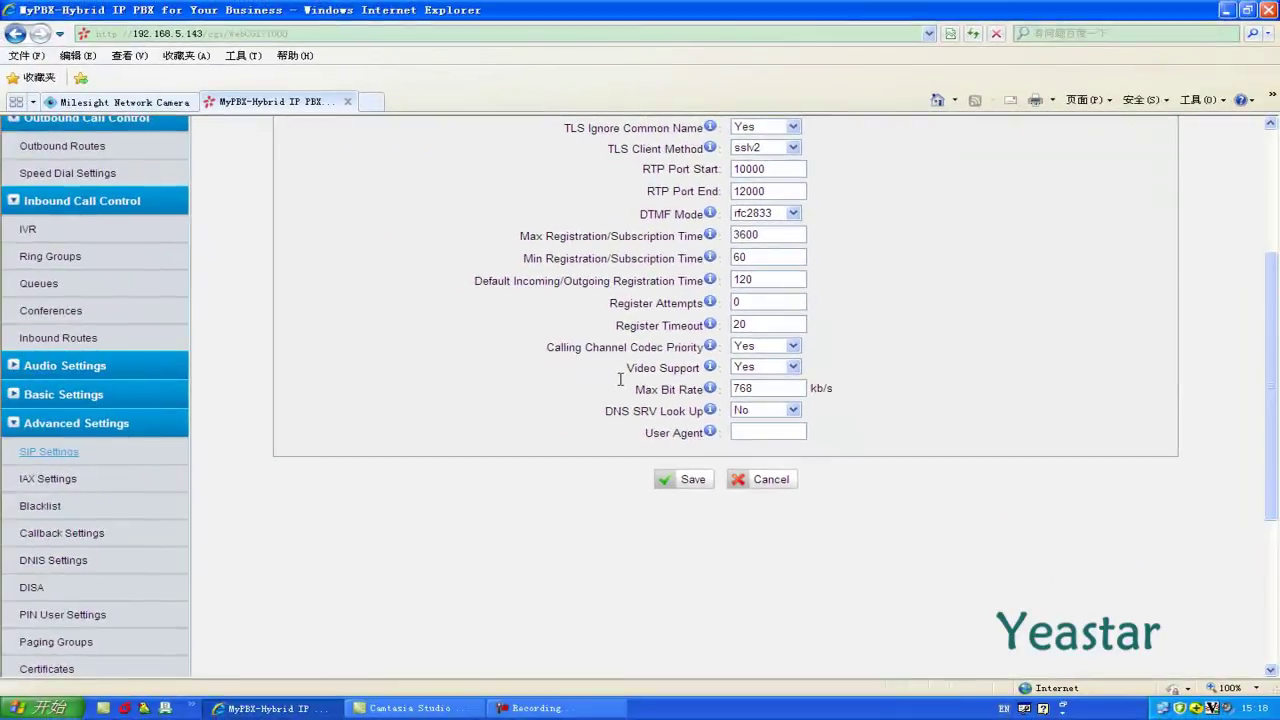
pyautogui.scroll(3, 620, 379)
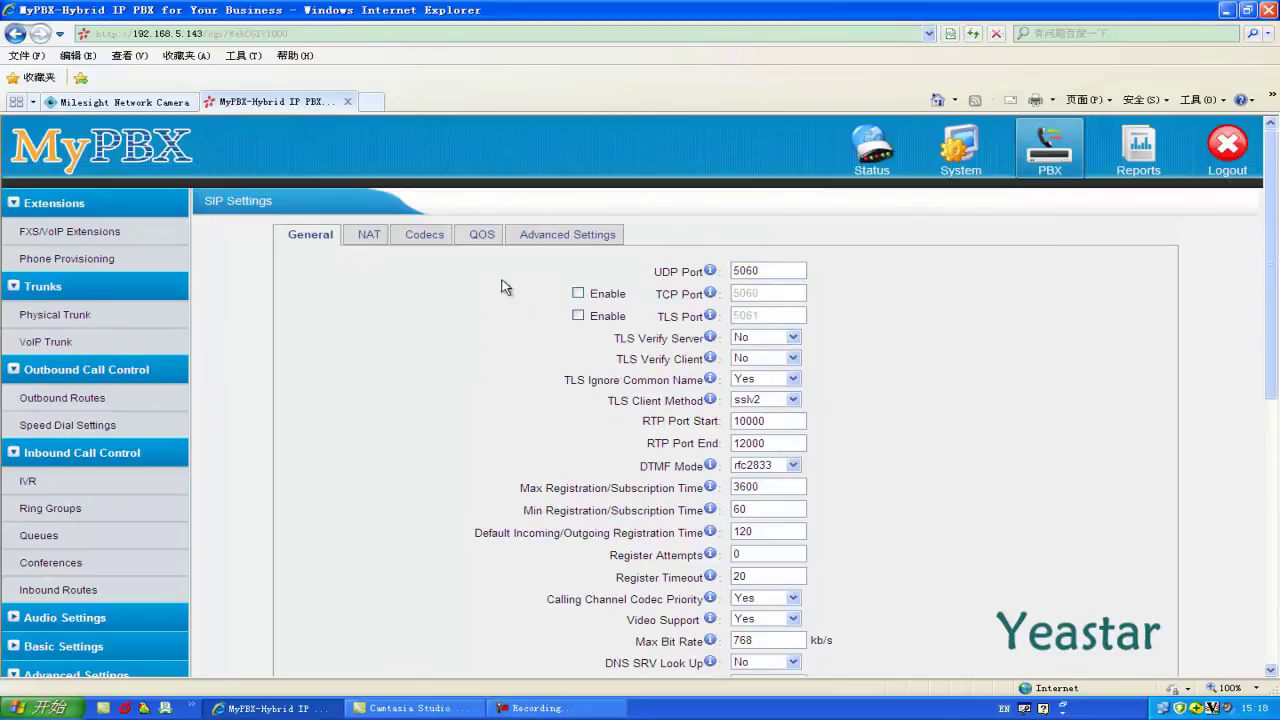
# - Include H264 in the SIP allowed codecs, then save and apply the changes
pyautogui.click(440, 247)
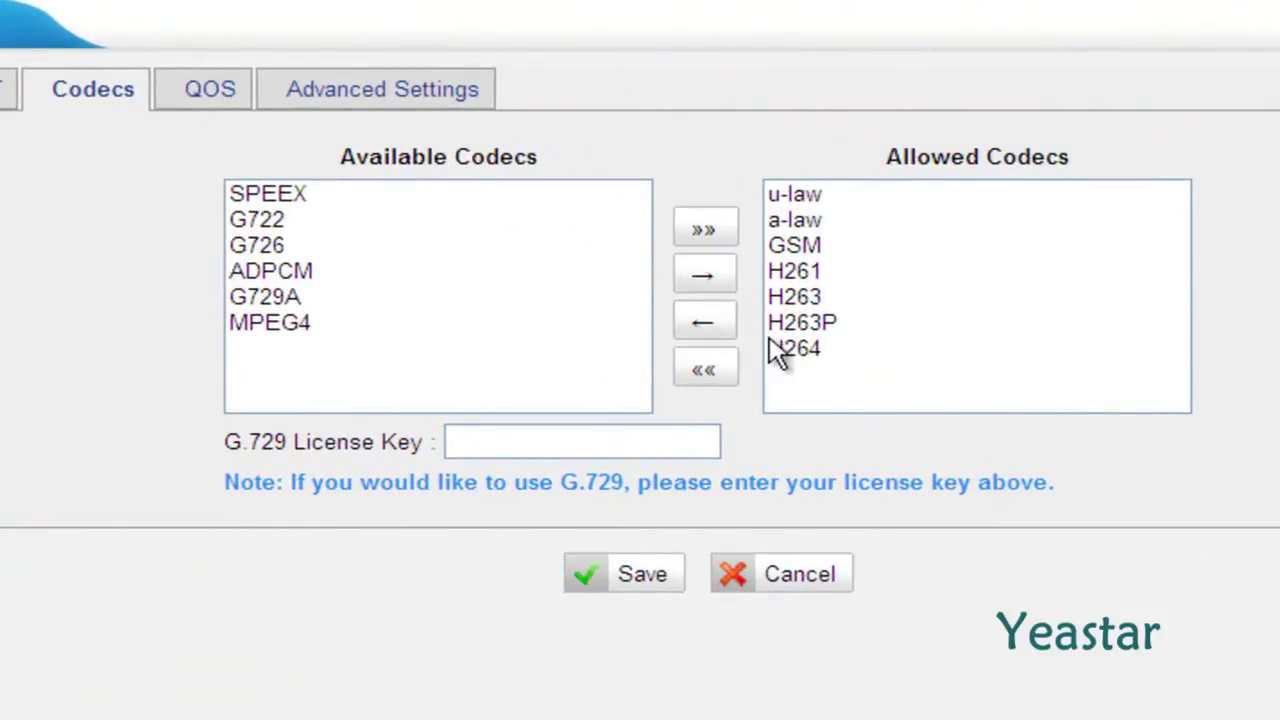
pyautogui.click(795, 356)
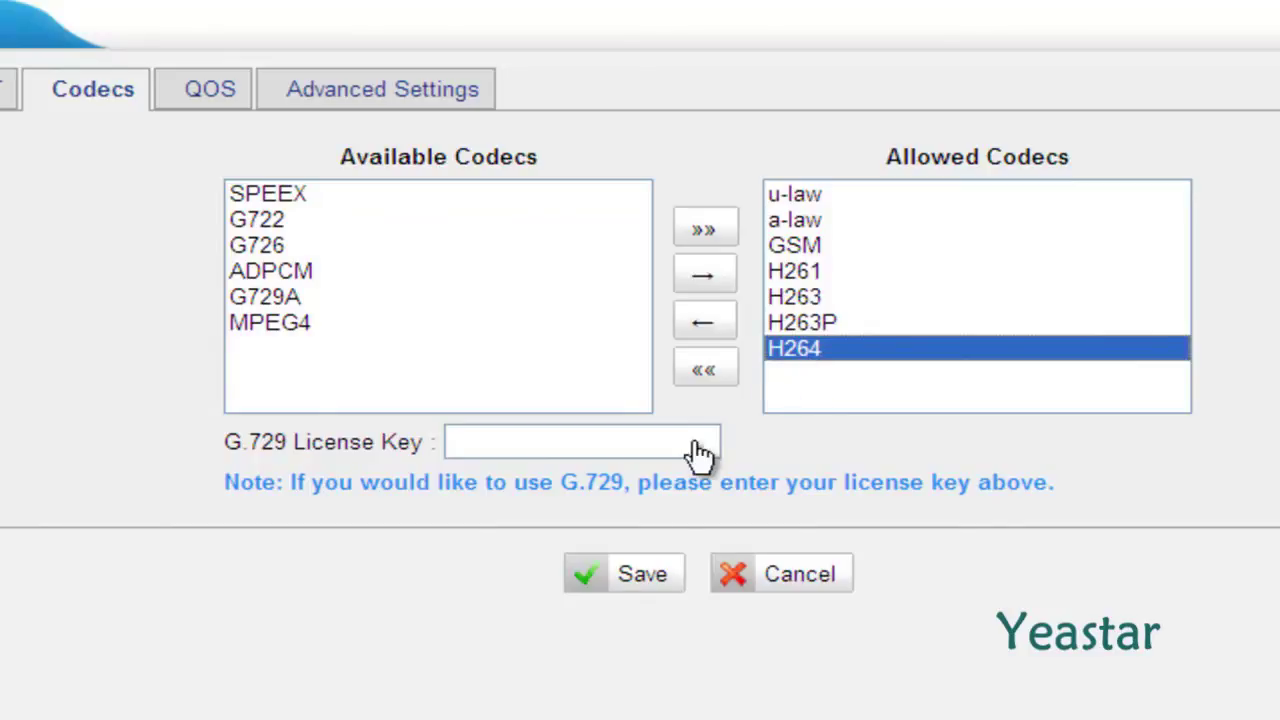
pyautogui.click(620, 578)
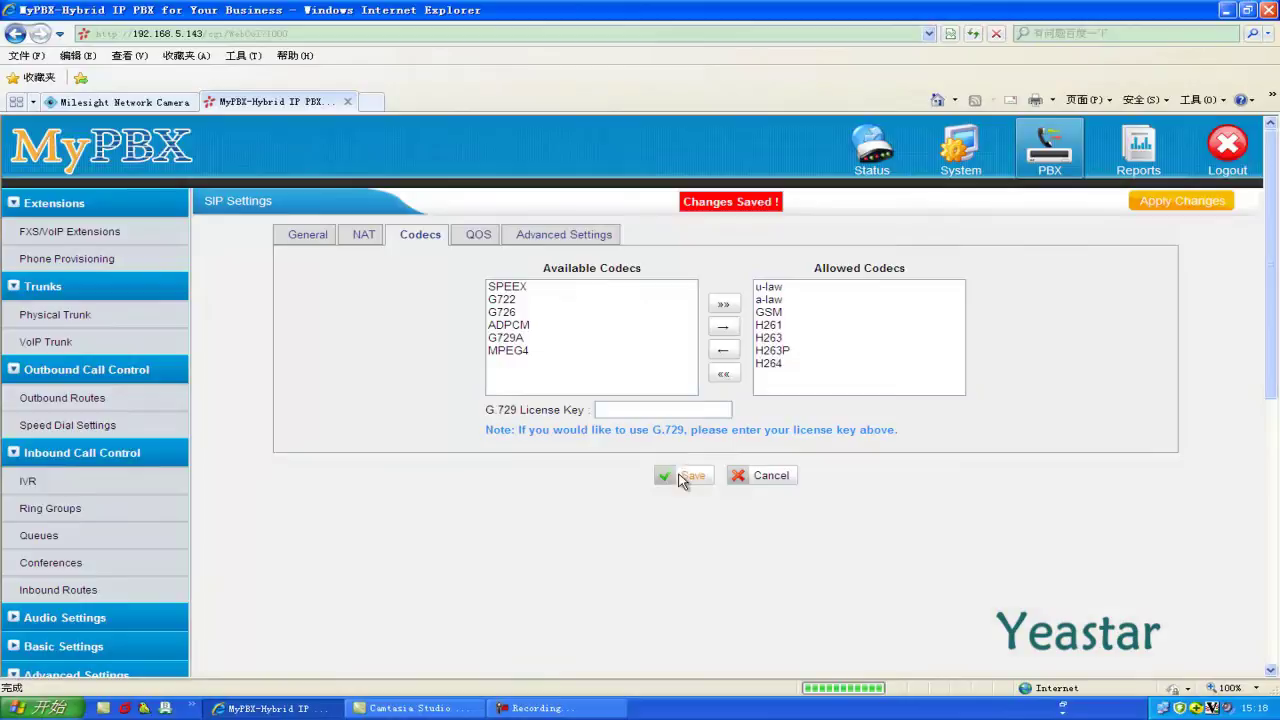
pyautogui.click(1181, 203)
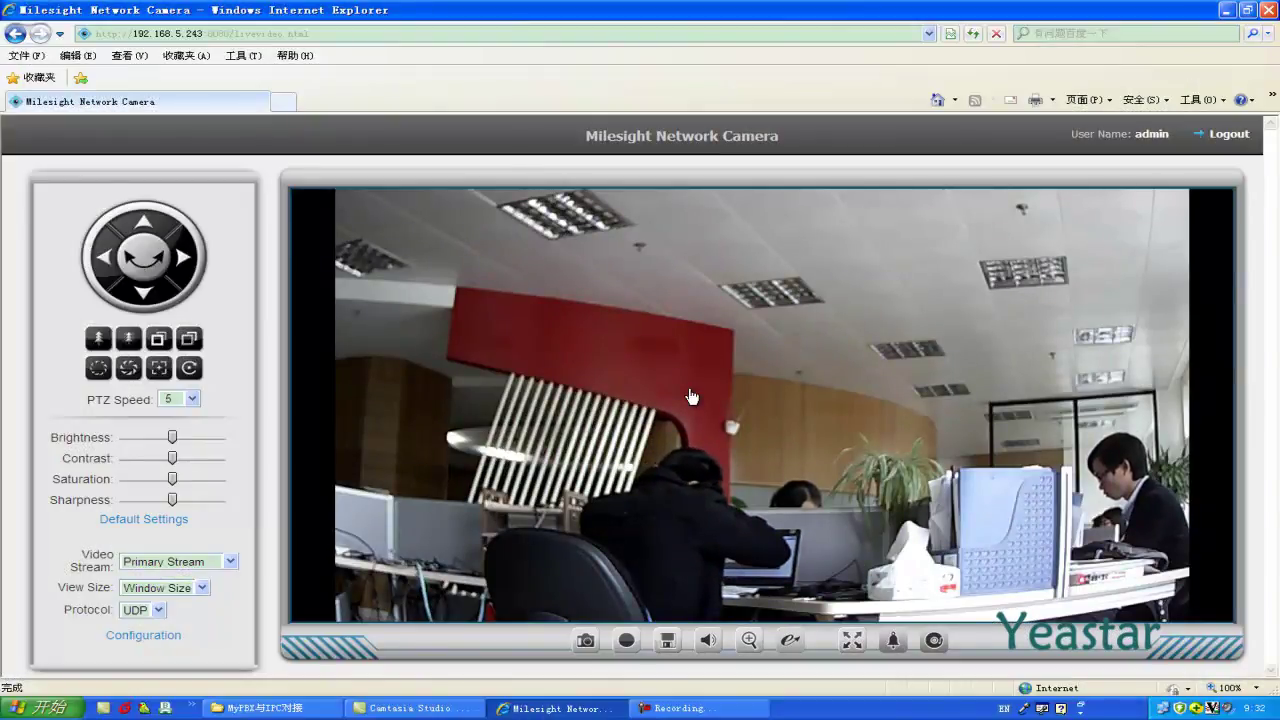
# - Go to the camera's Configuration, open Basic Settings > Video, and expand Advanced Settings
pyautogui.click(180, 637)
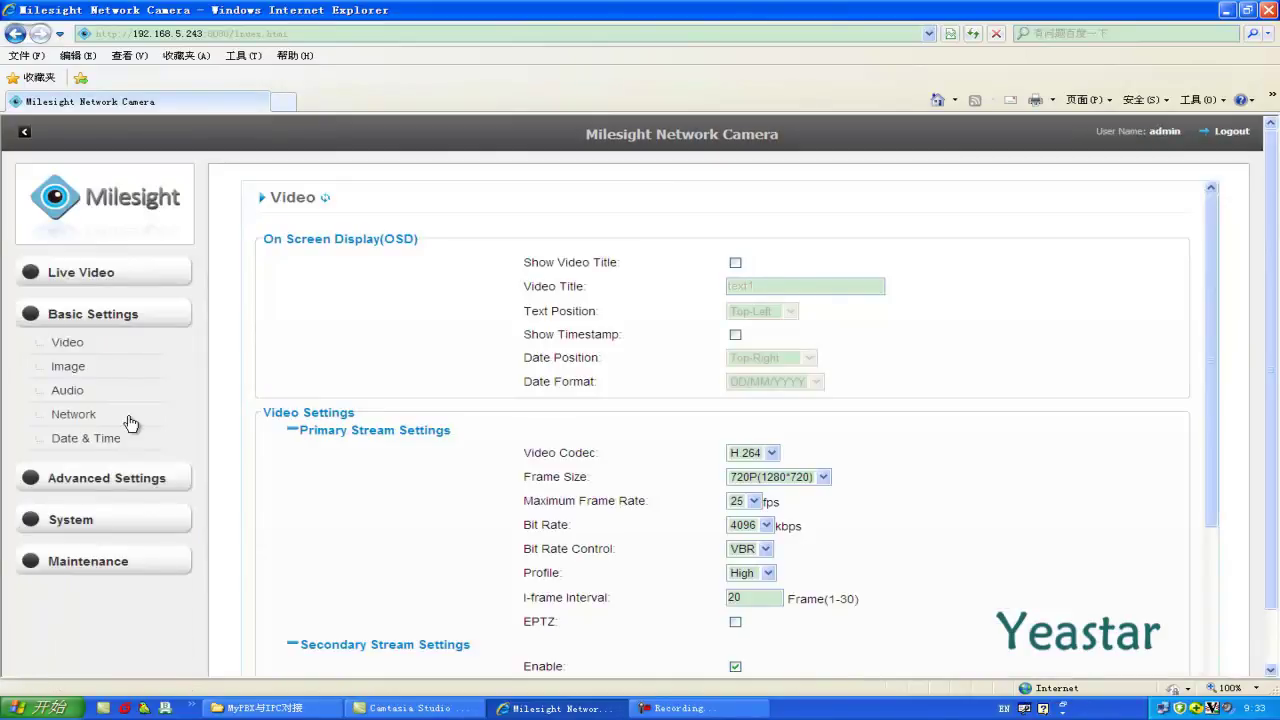
pyautogui.click(99, 354)
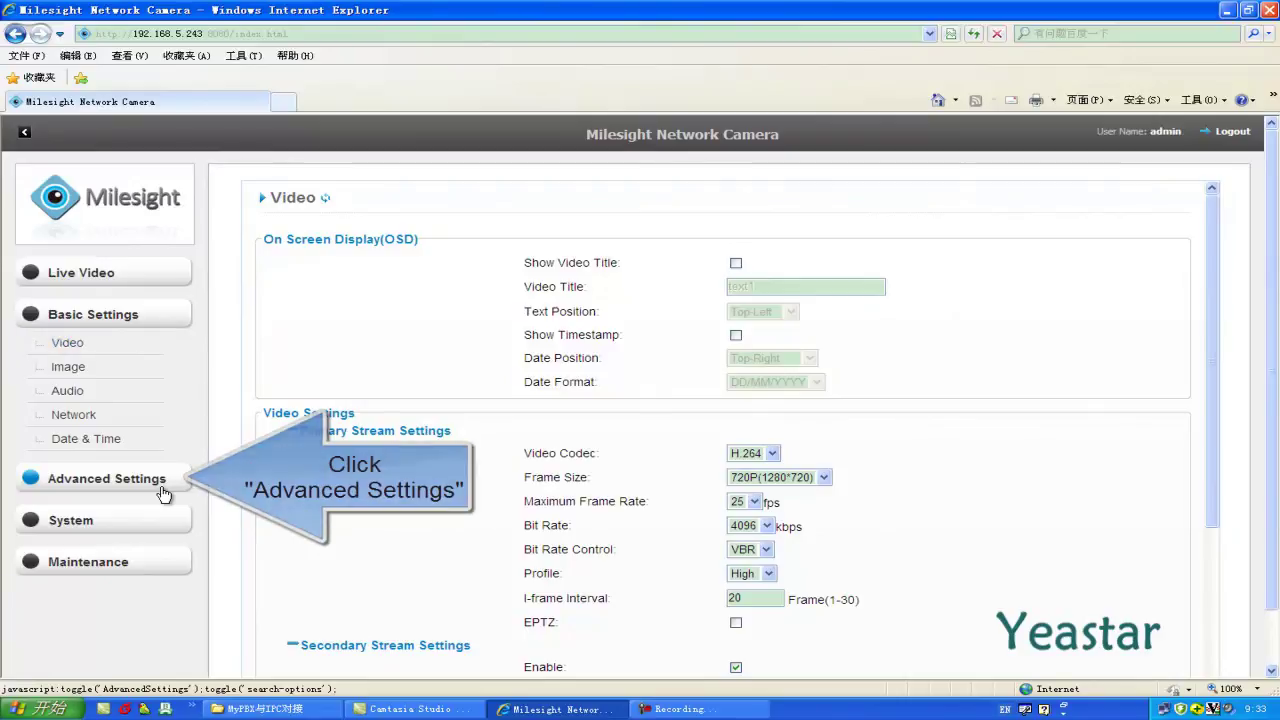
pyautogui.click(163, 493)
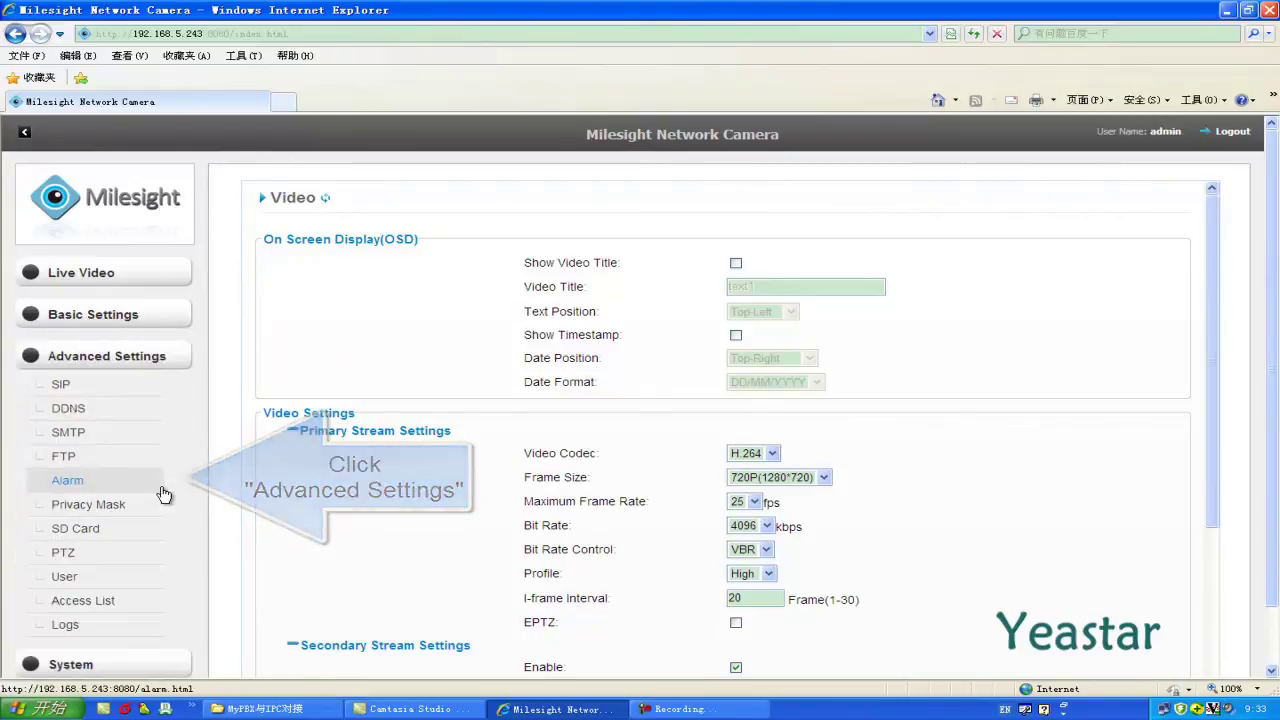
# - On the camera's SIP page, enable SIP and set Register Status to Enable
pyautogui.click(100, 388)
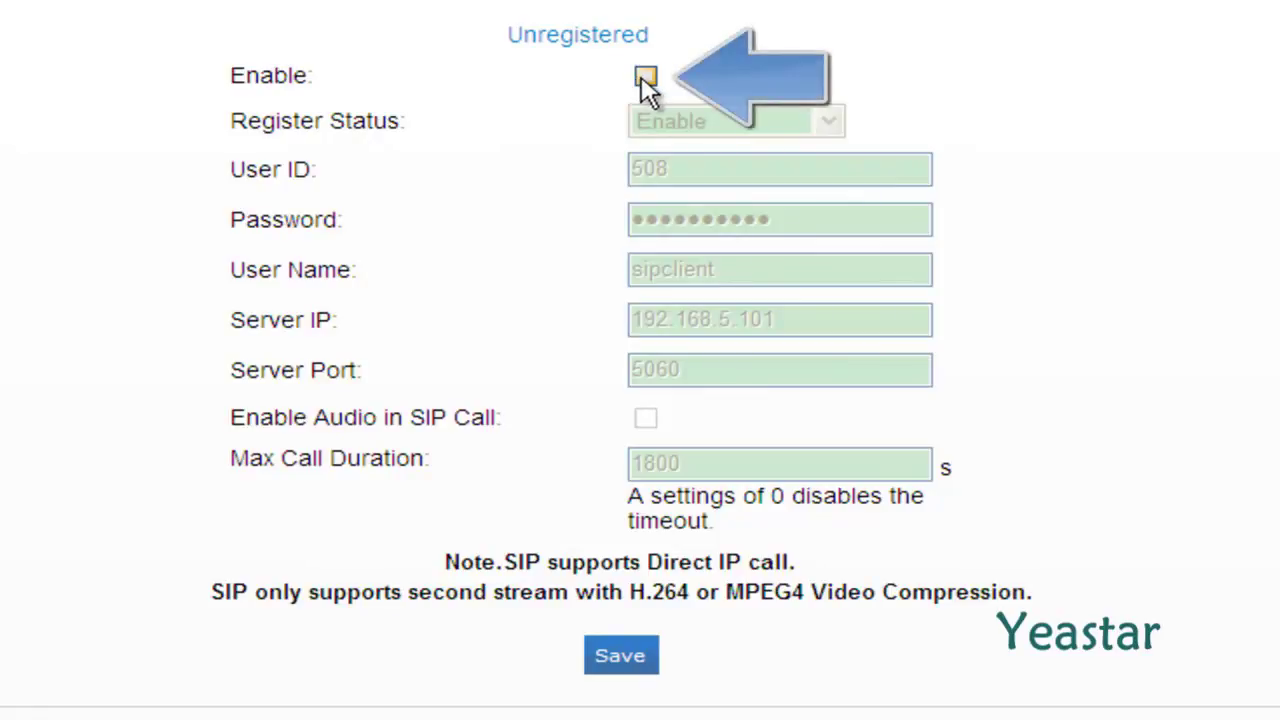
pyautogui.click(645, 78)
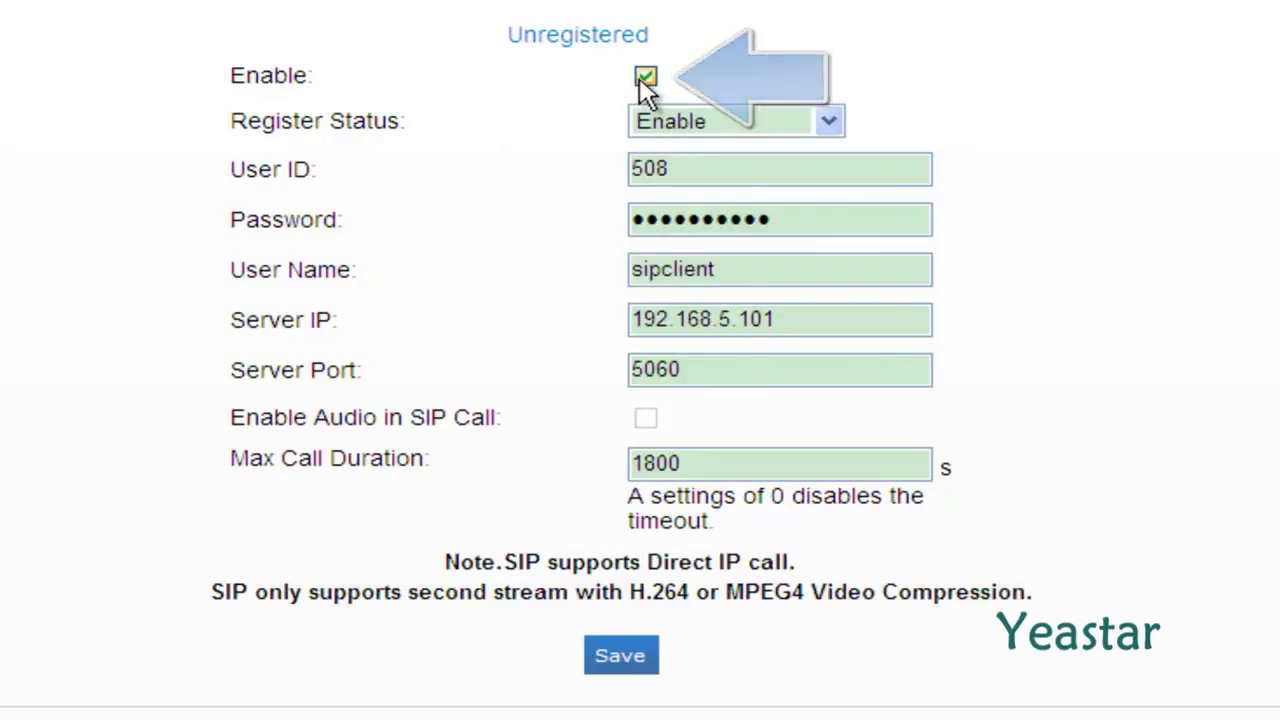
pyautogui.click(833, 122)
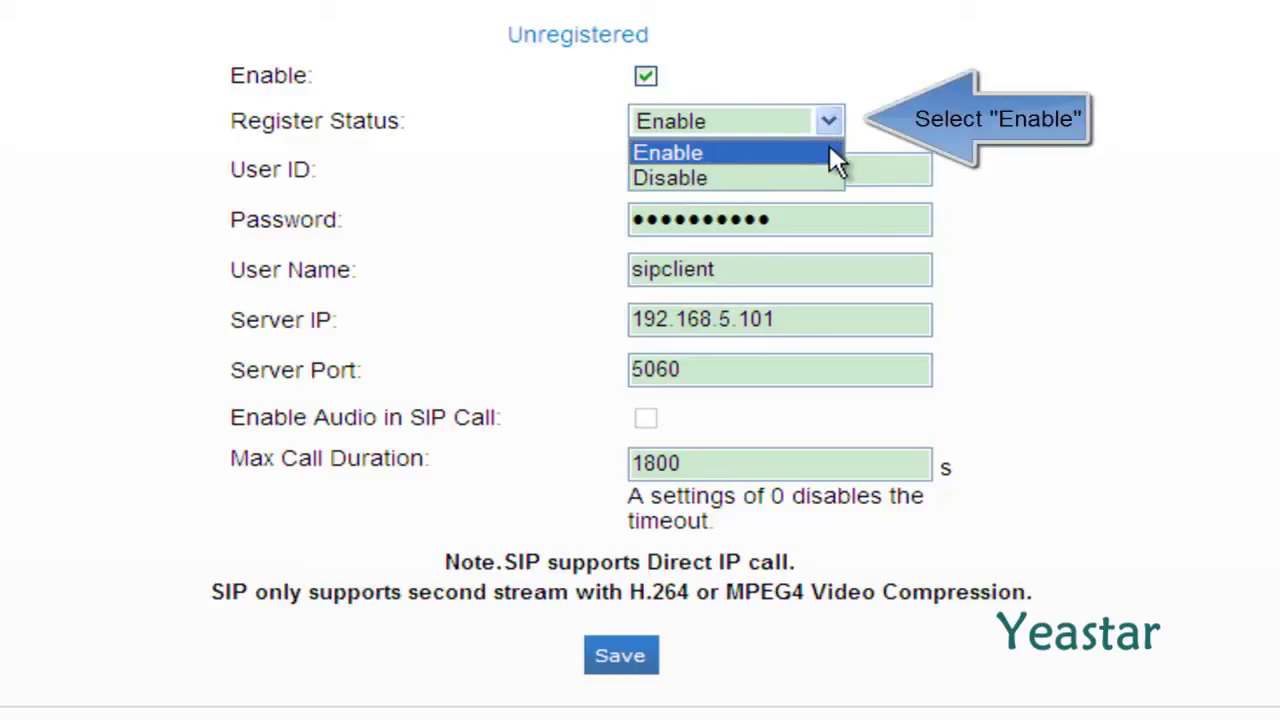
pyautogui.click(829, 150)
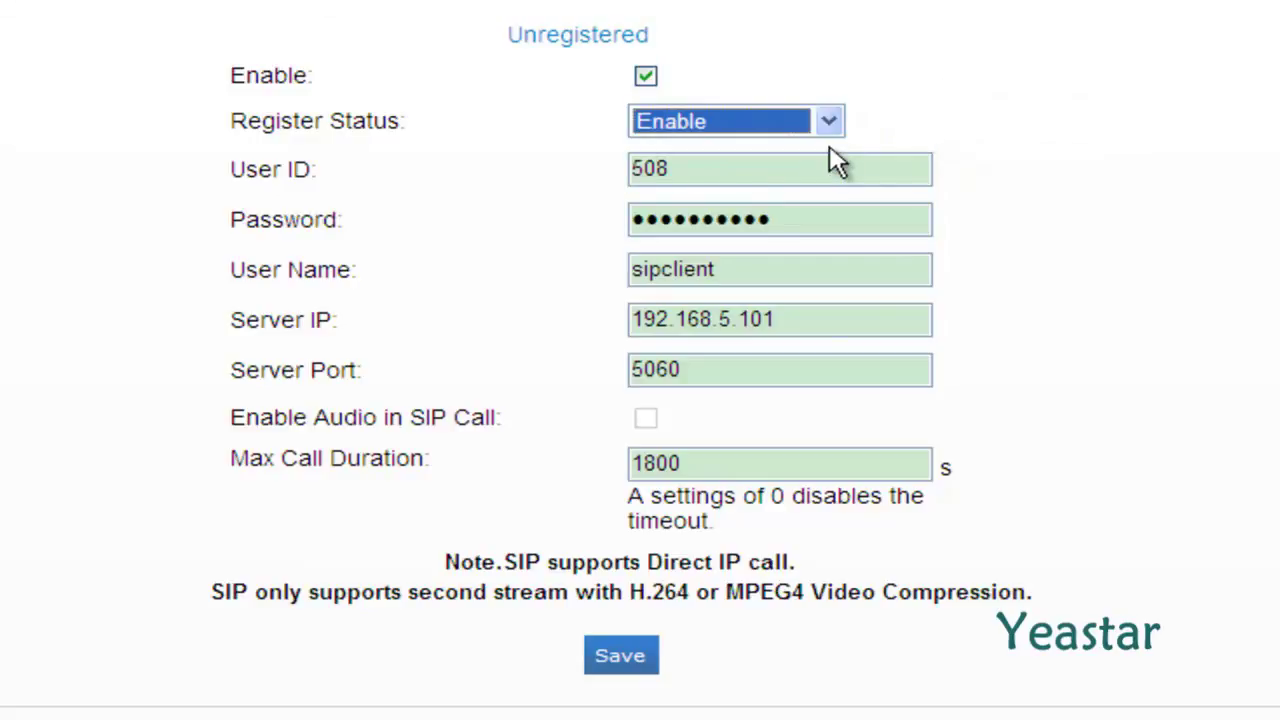
# - Enter User ID and User Name 100, the extension password, and server IP 192.168.5.143
pyautogui.moveTo(674, 168); pyautogui.dragTo(626, 175)
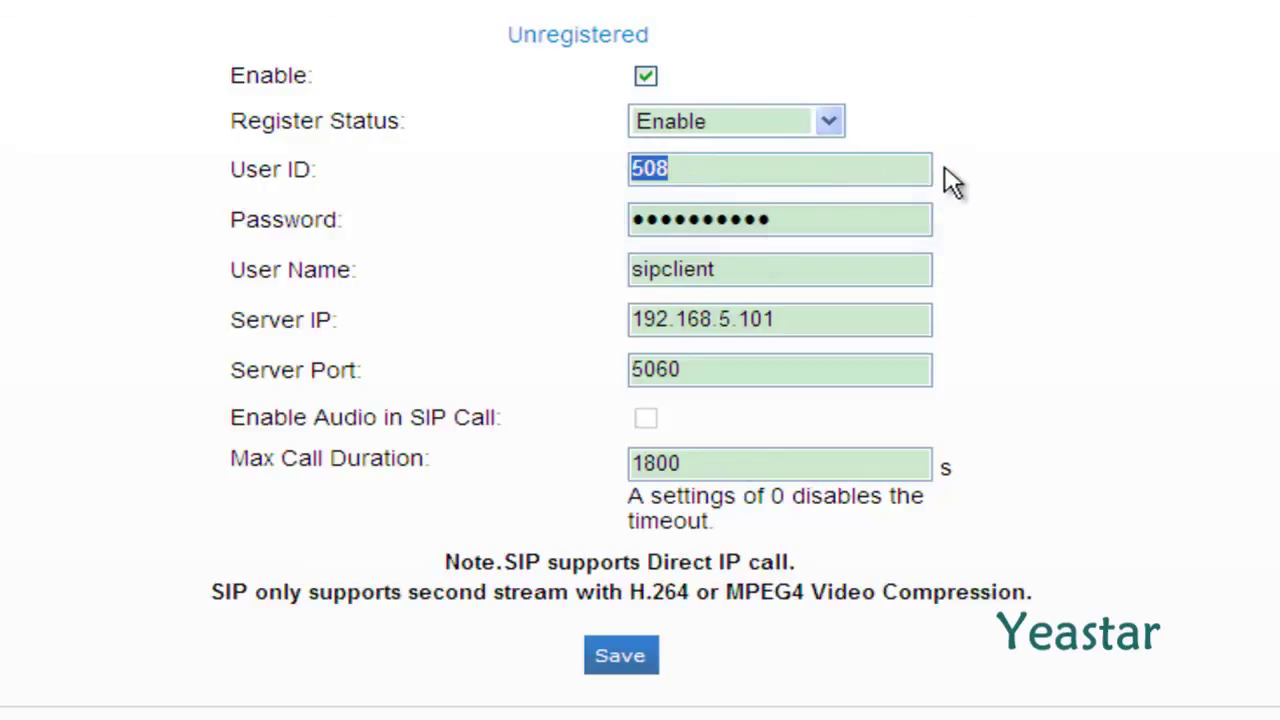
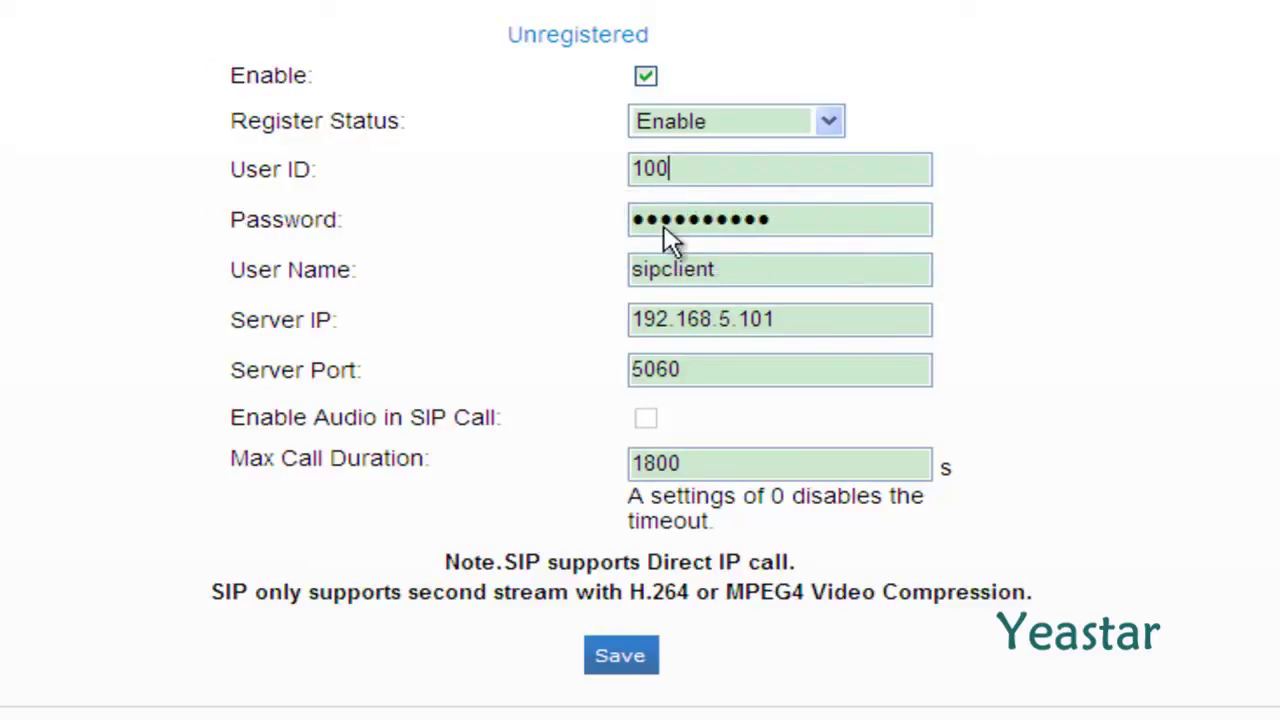
pyautogui.hotkey('ctrl', 'a')
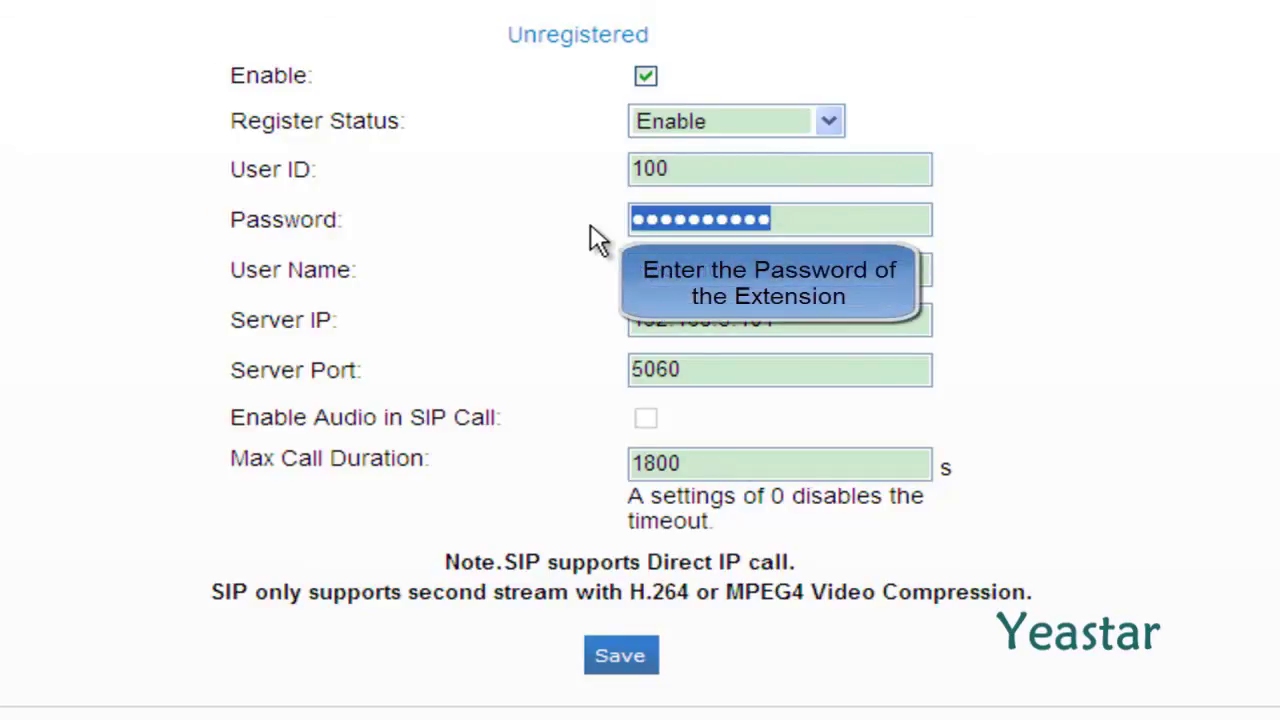
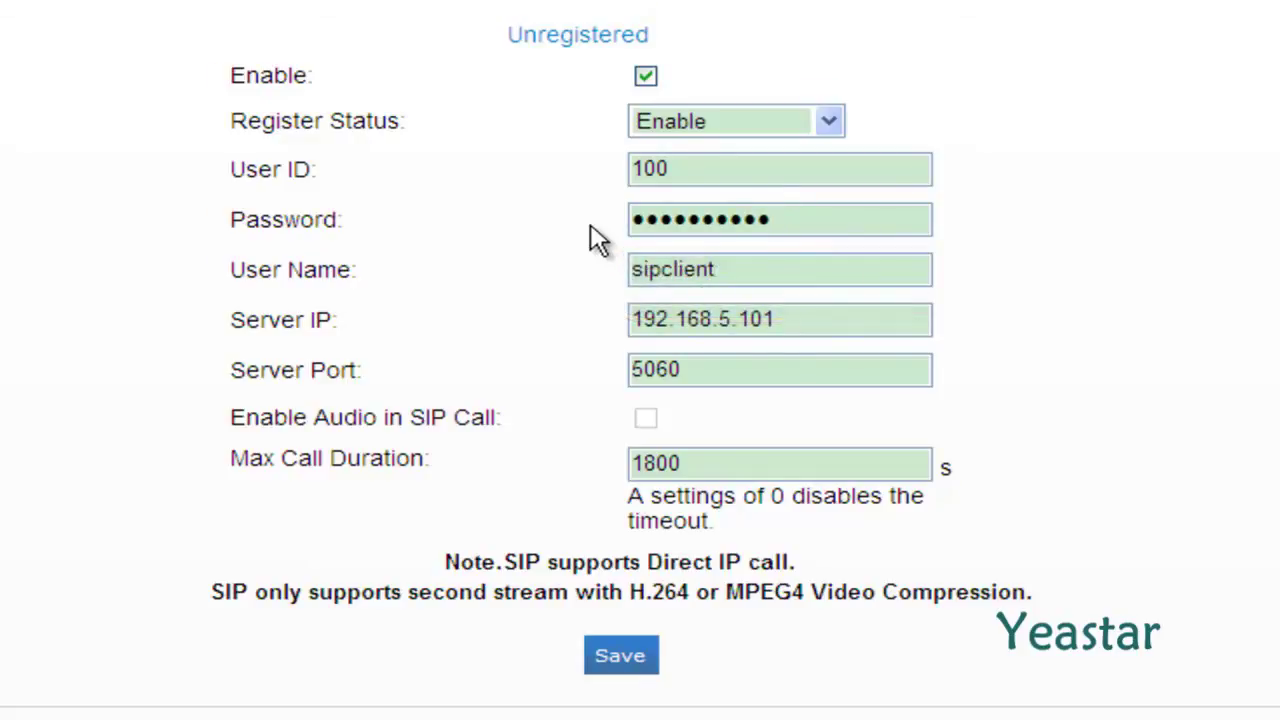
pyautogui.press('Tab')
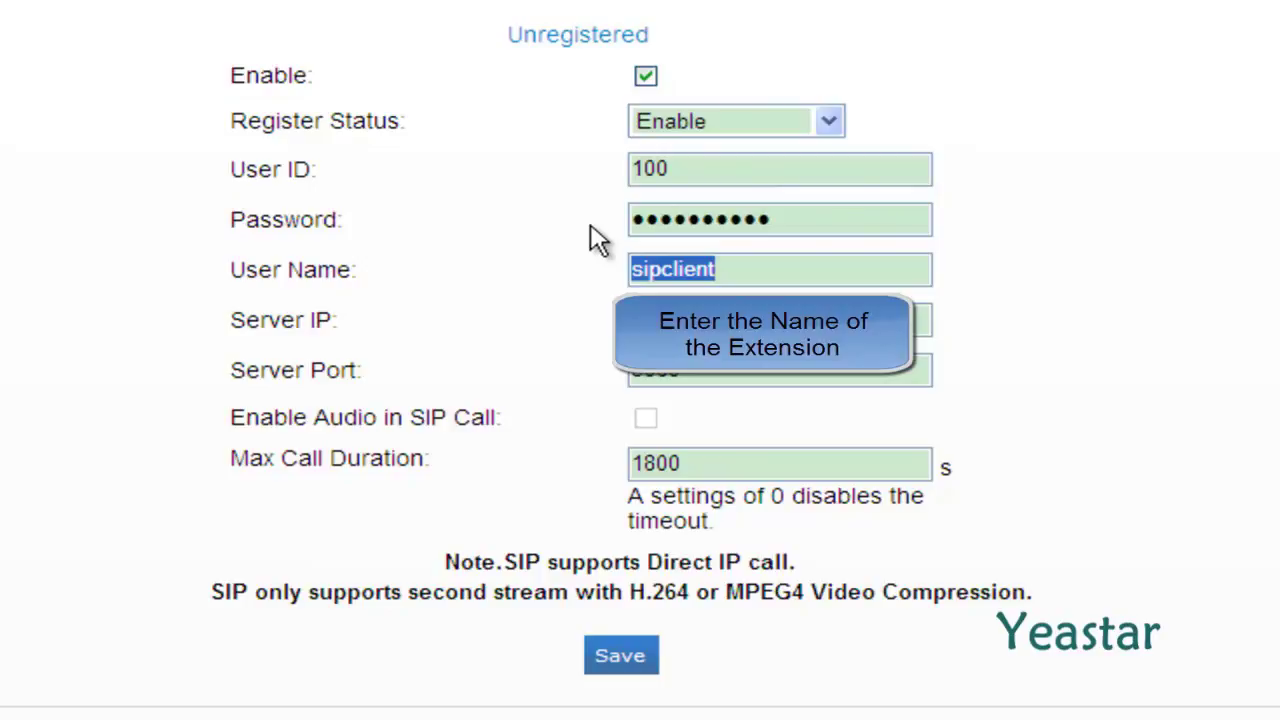
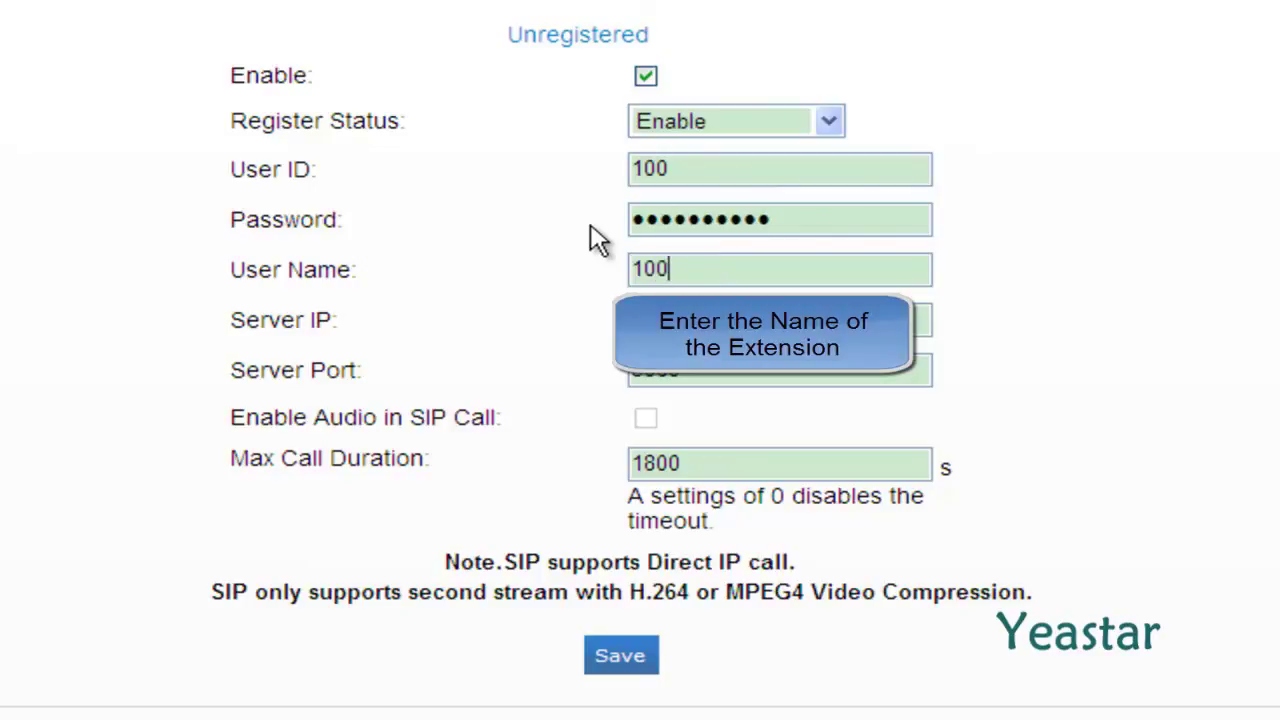
pyautogui.press('Tab')
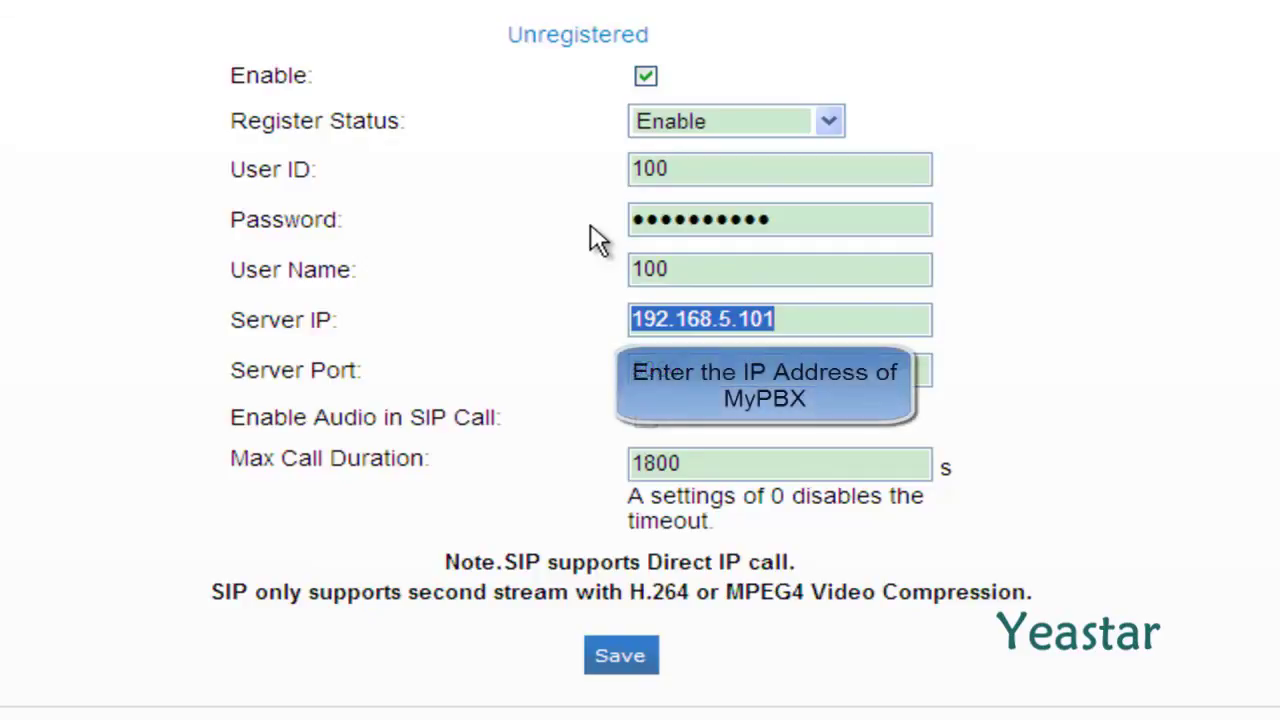
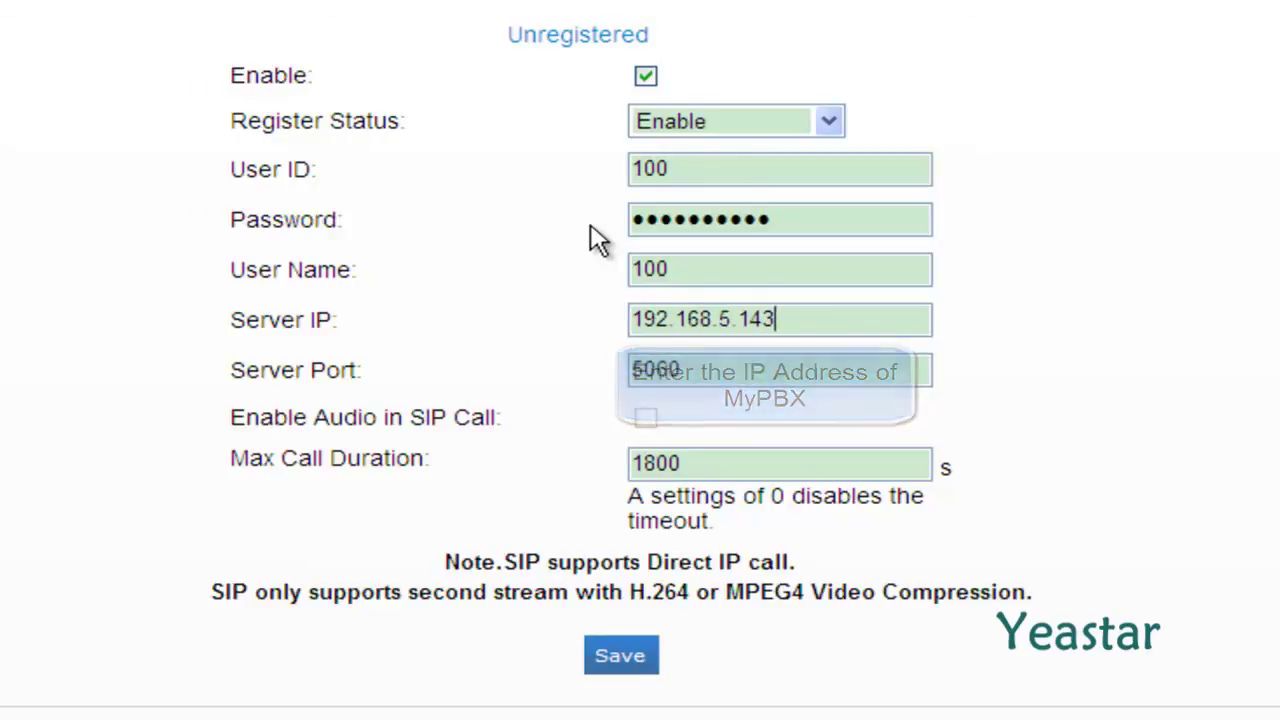
pyautogui.press('Tab')
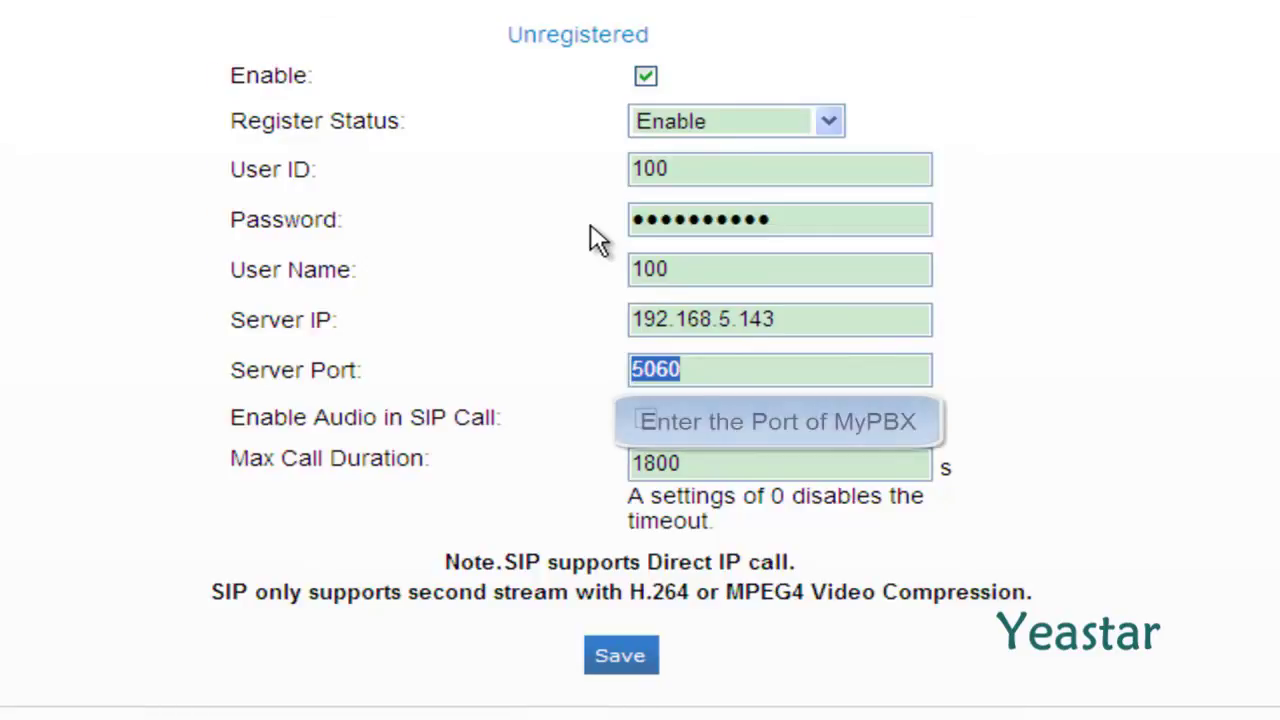
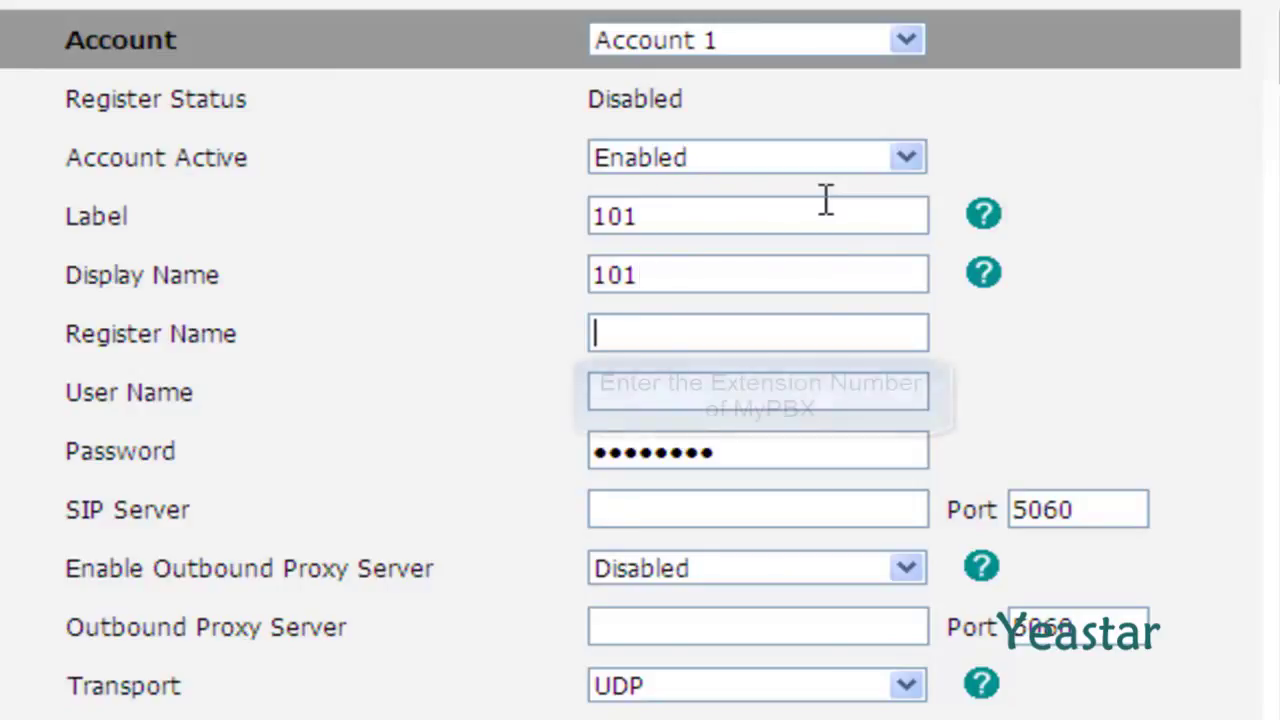
# - Fill Account 1 with Register Name and User Name 101, the extension password, and SIP Server 192.168.5.143
pyautogui.write('101')
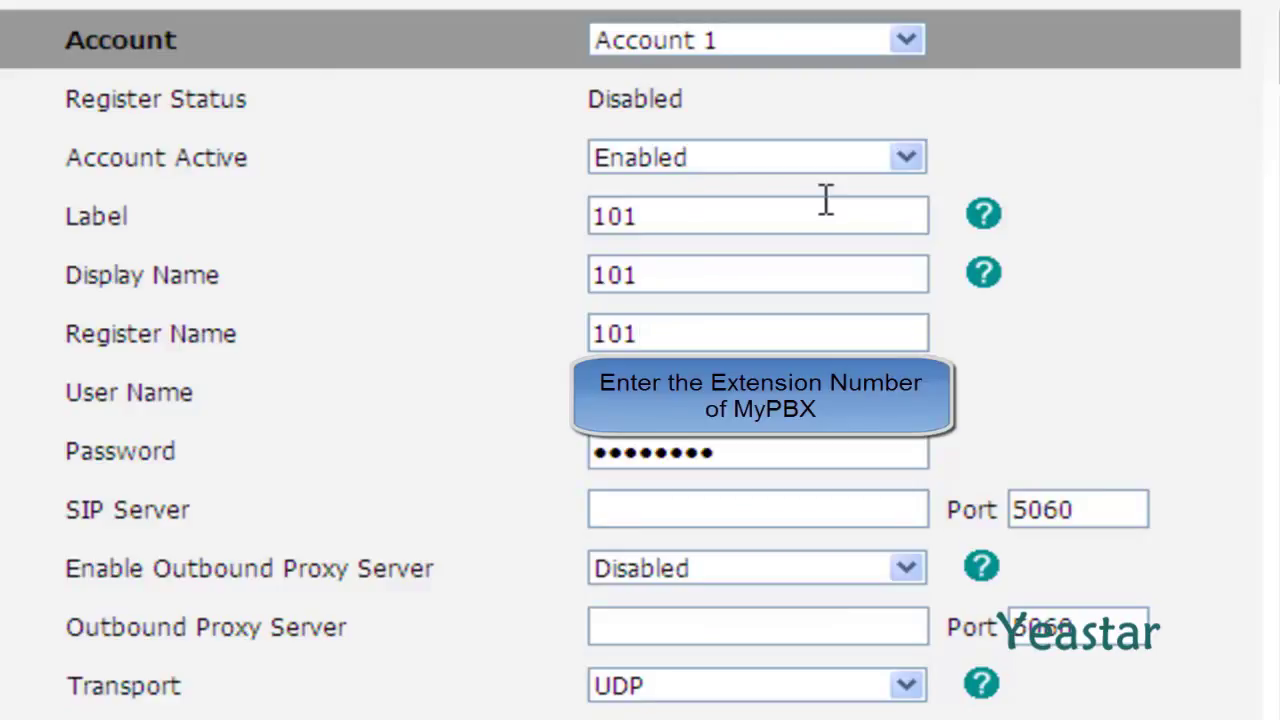
pyautogui.press('Tab')
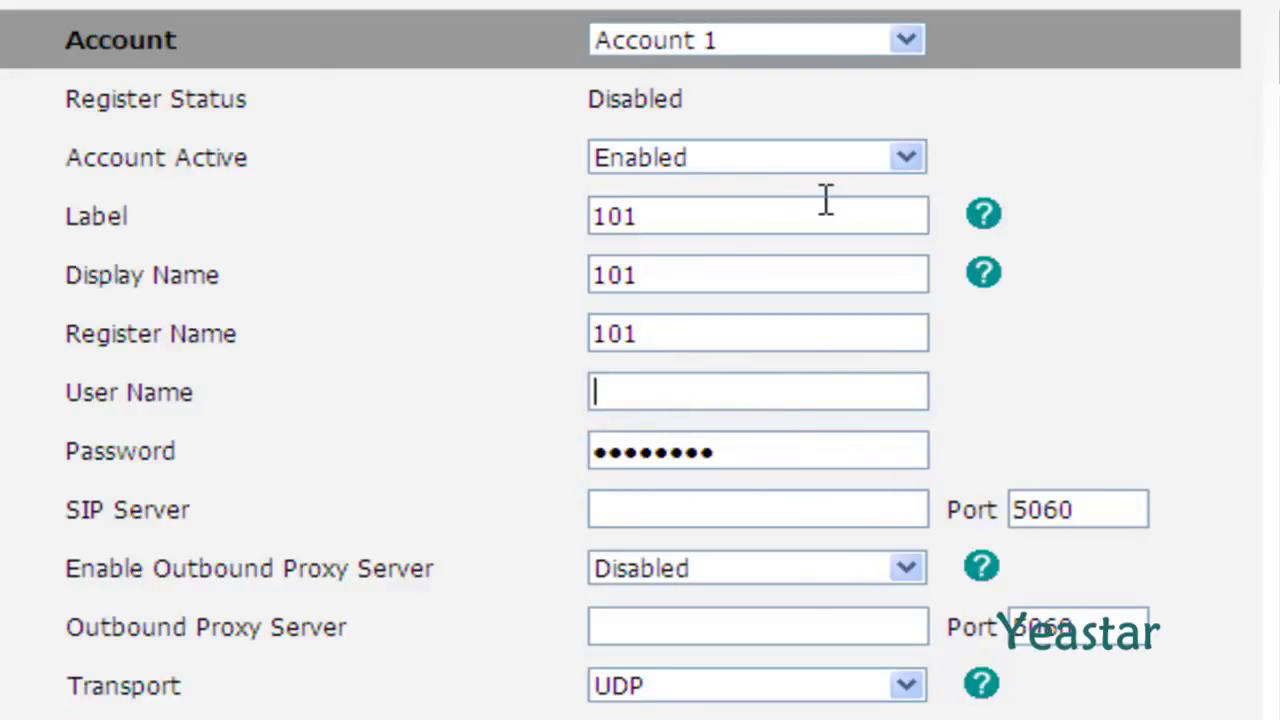
pyautogui.write('101')
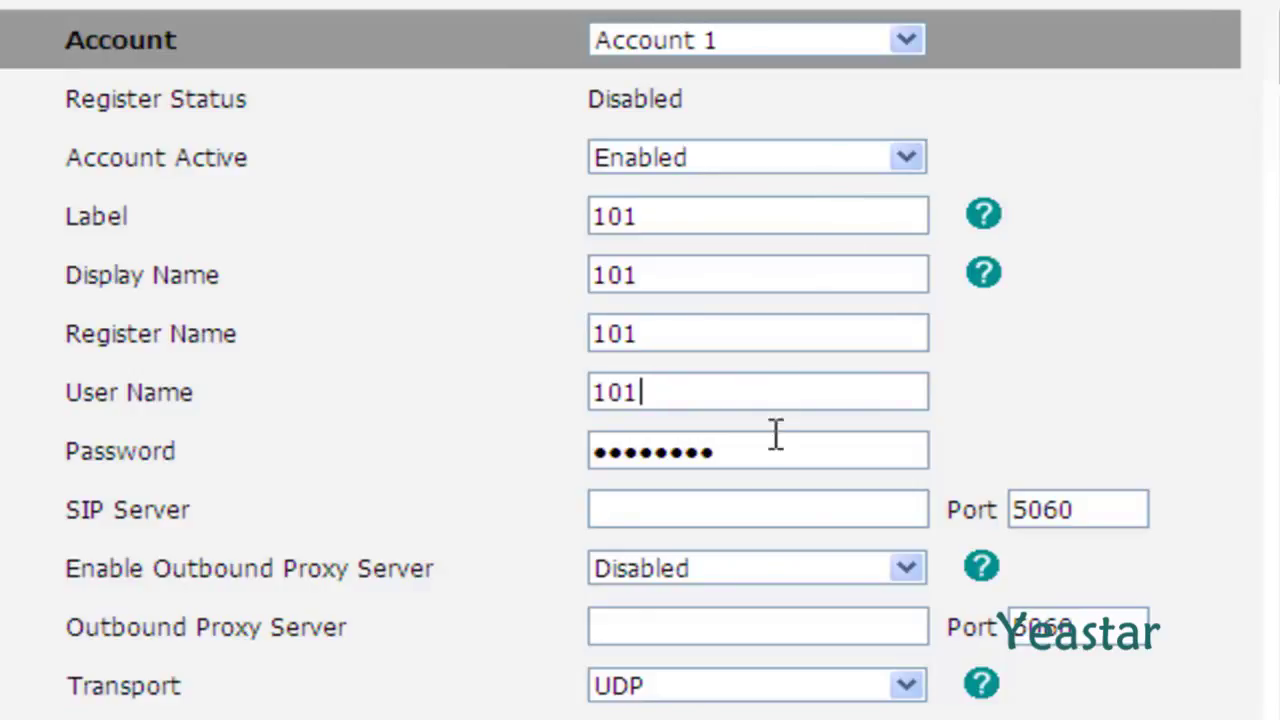
pyautogui.moveTo(766, 451); pyautogui.dragTo(562, 451)
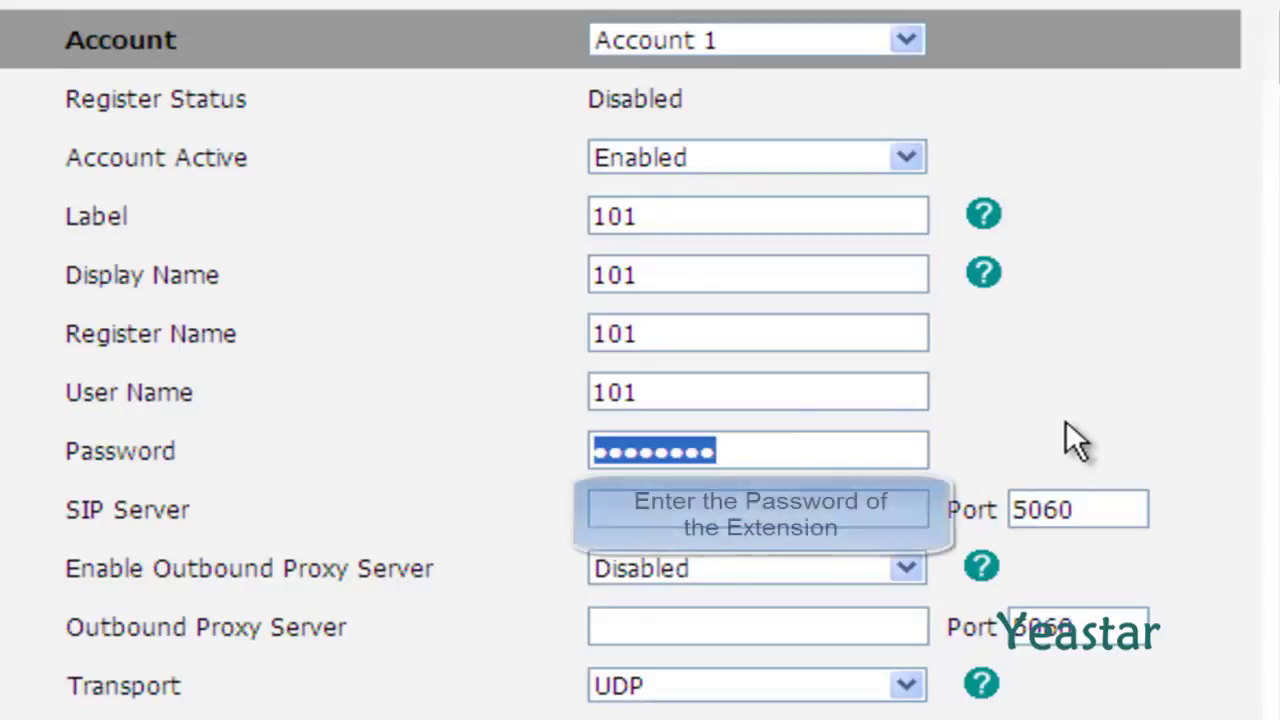
pyautogui.write('•••••••')
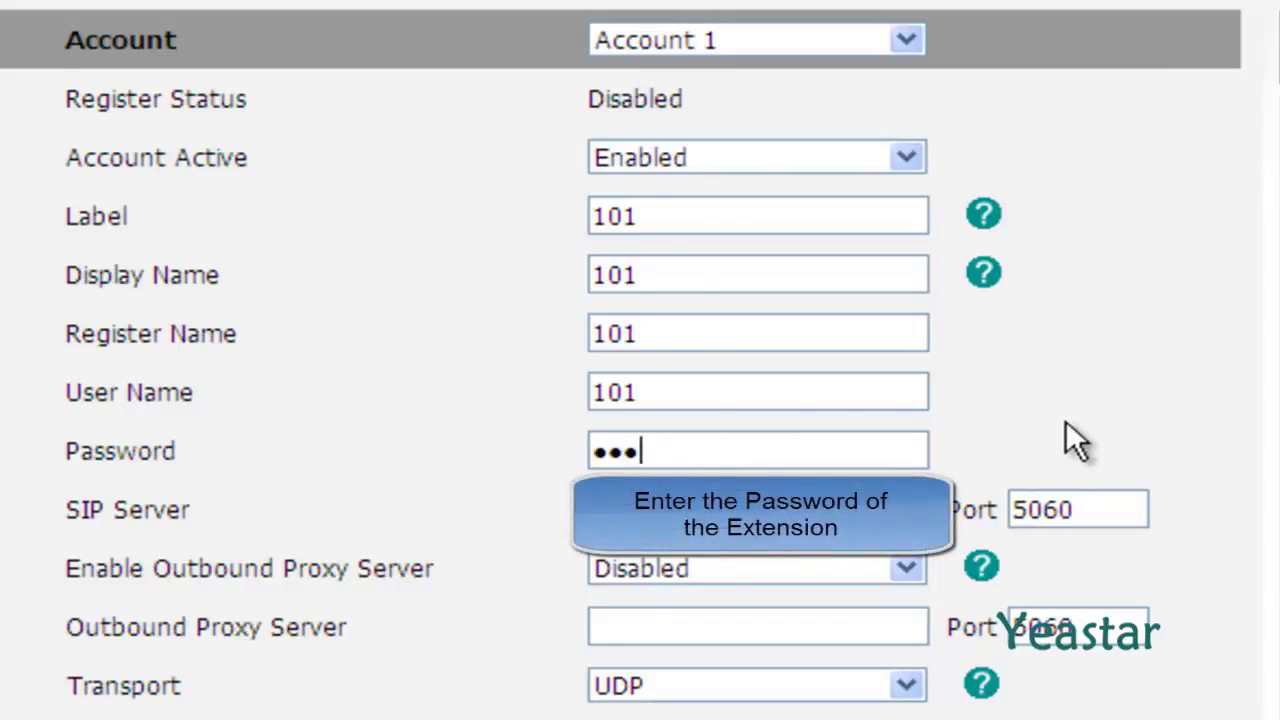
pyautogui.write('••••')
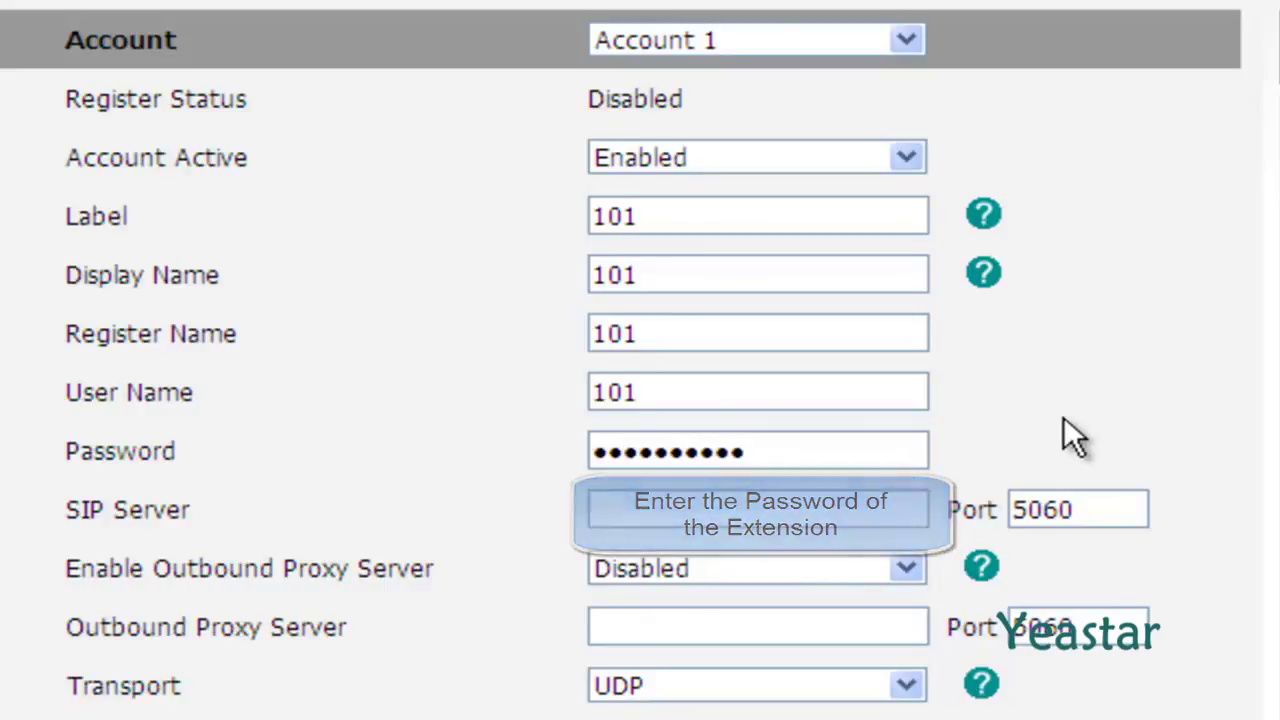
pyautogui.press('Tab')
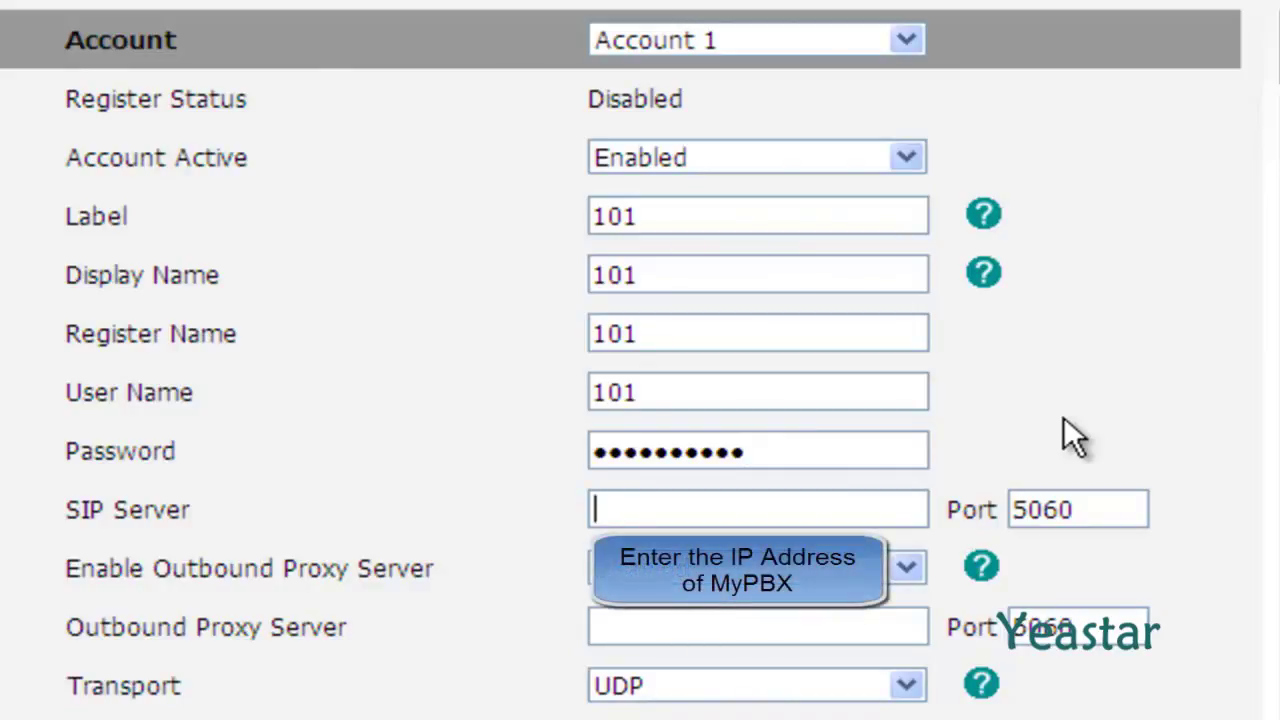
pyautogui.write('192.168.5.143')
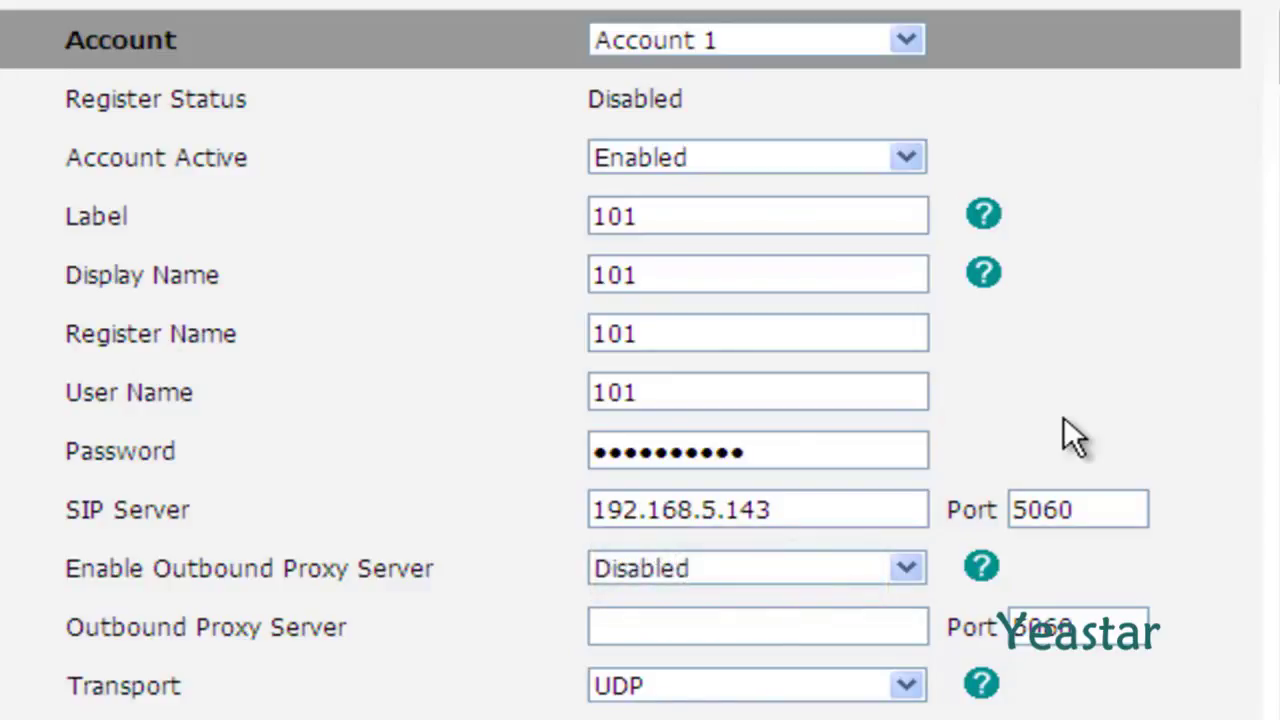
pyautogui.press('Tab')
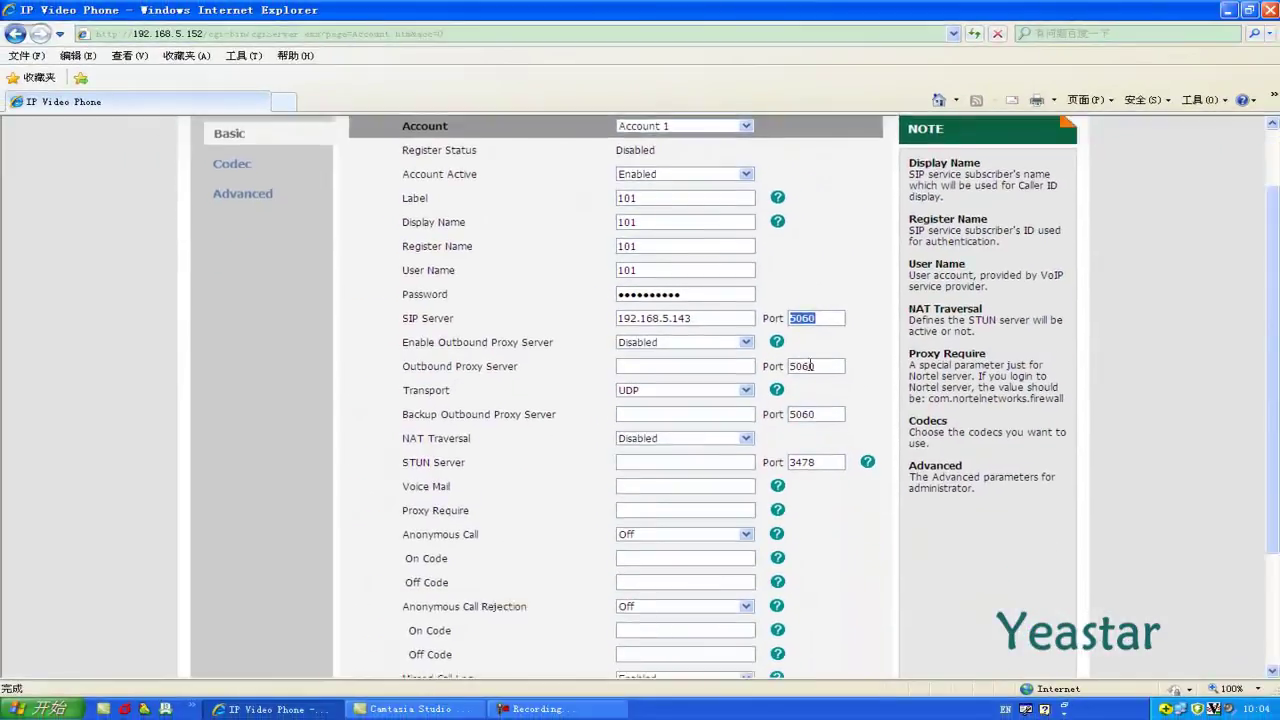
pyautogui.scroll(-3, 812, 366)
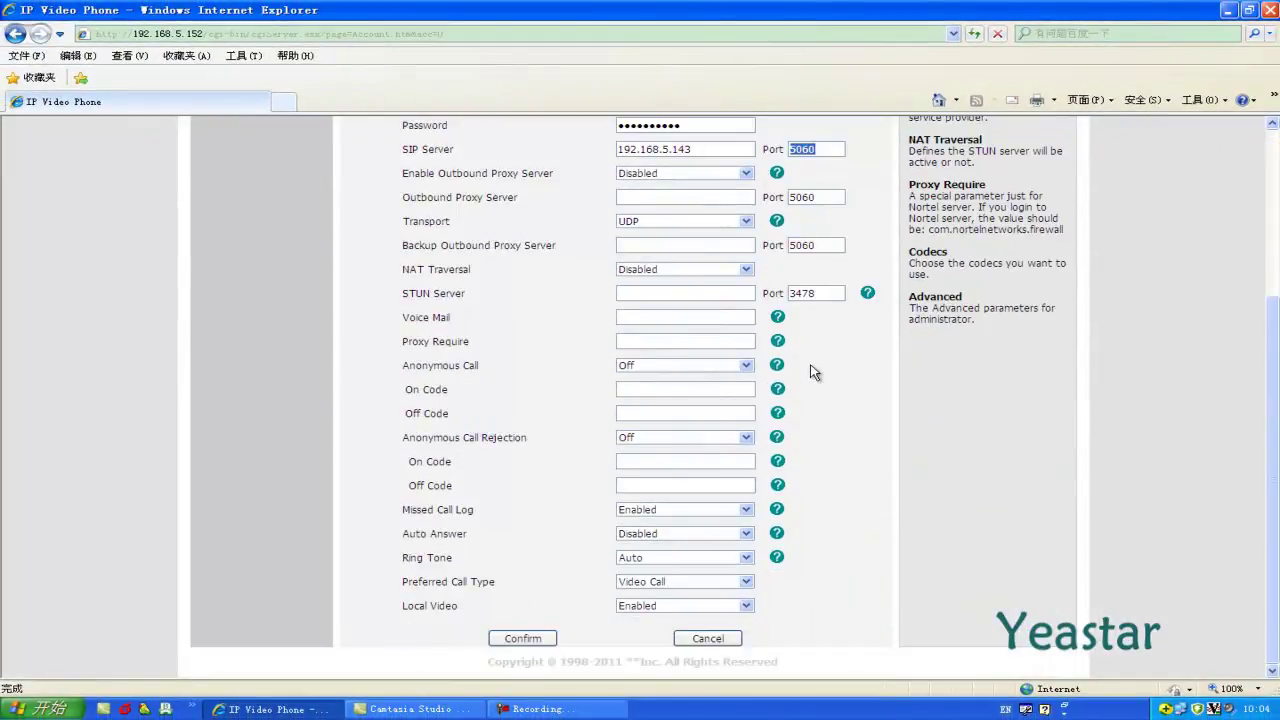
# - Save the account settings and enable H264 in the account's Enabled Codecs list
pyautogui.click(553, 640)
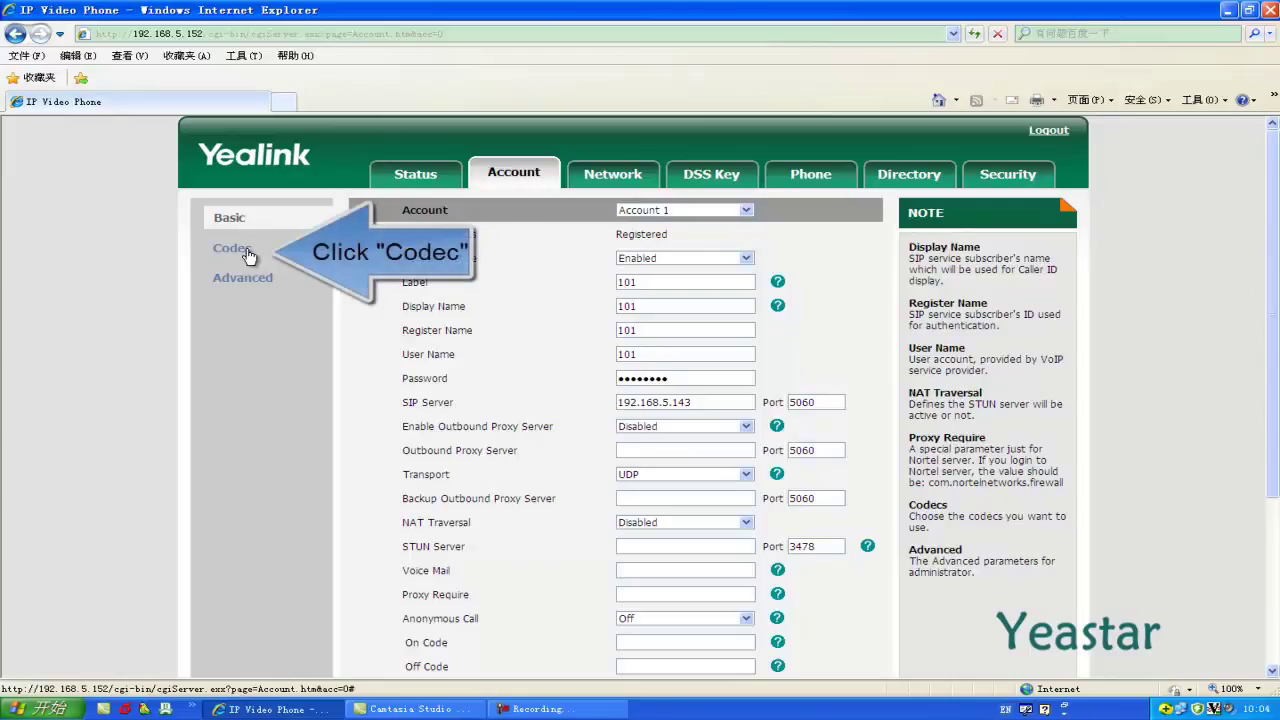
pyautogui.click(248, 255)
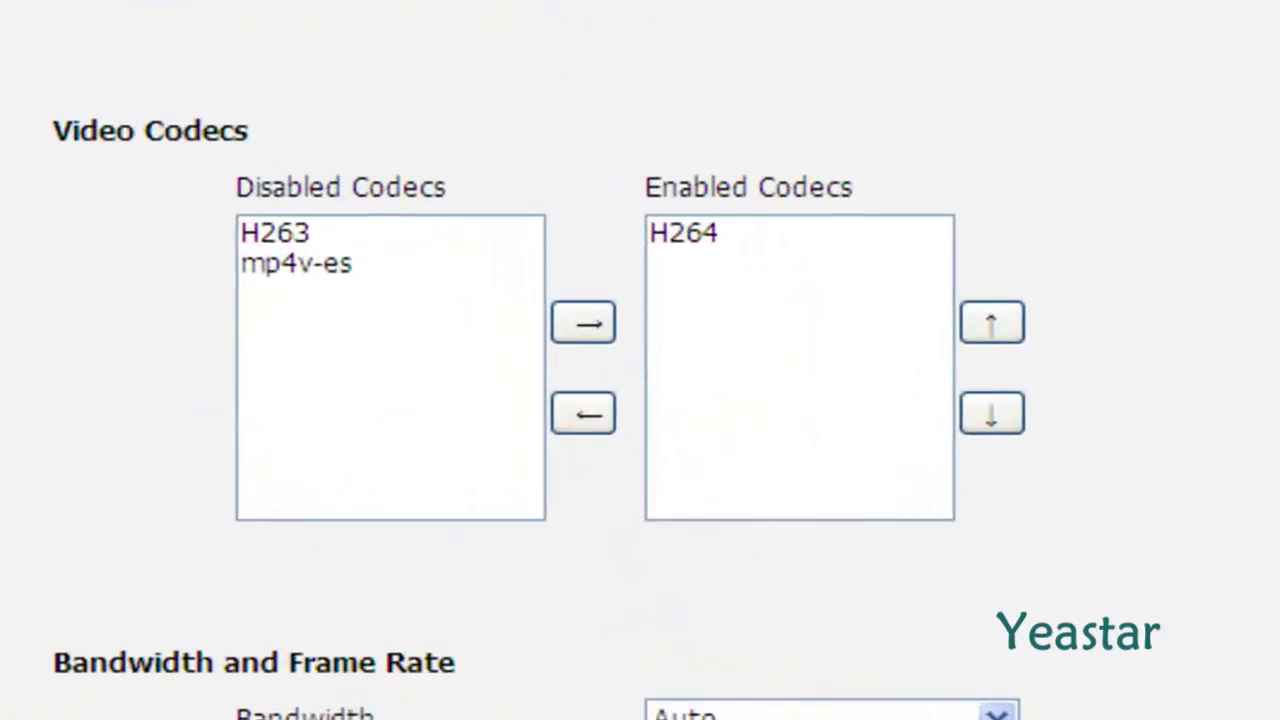
pyautogui.click(743, 222)
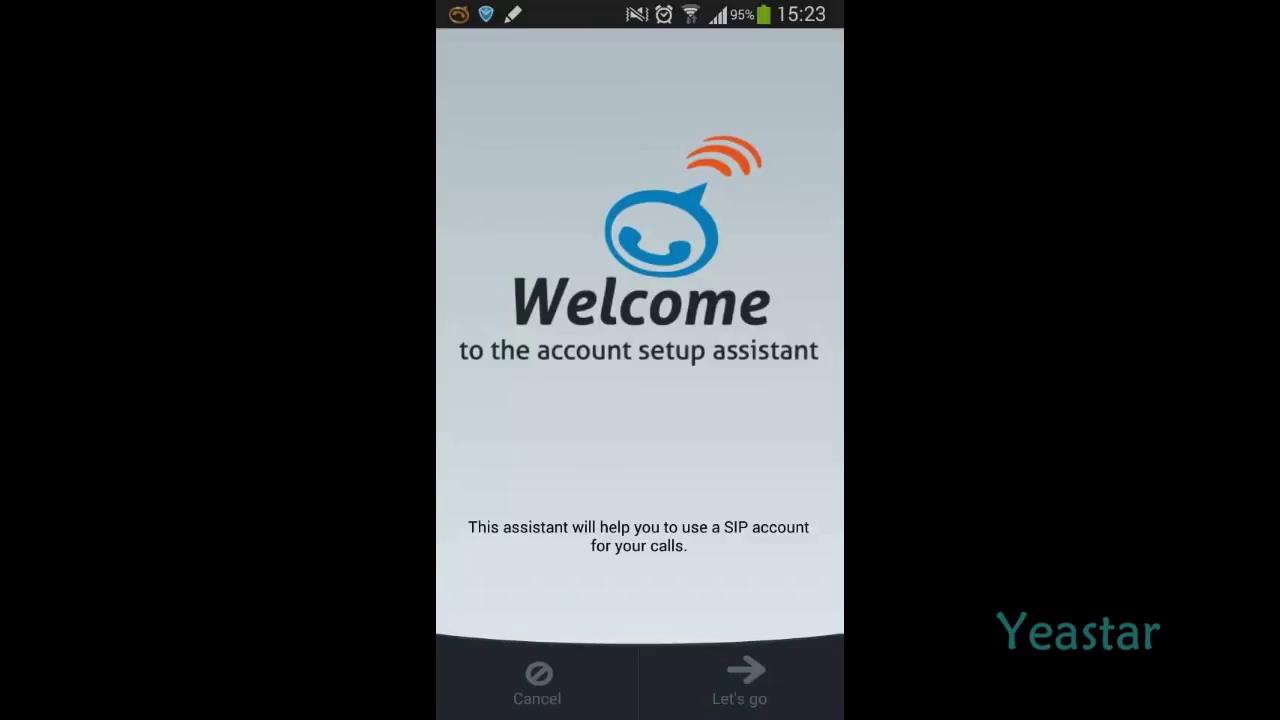
pyautogui.click(790, 680)
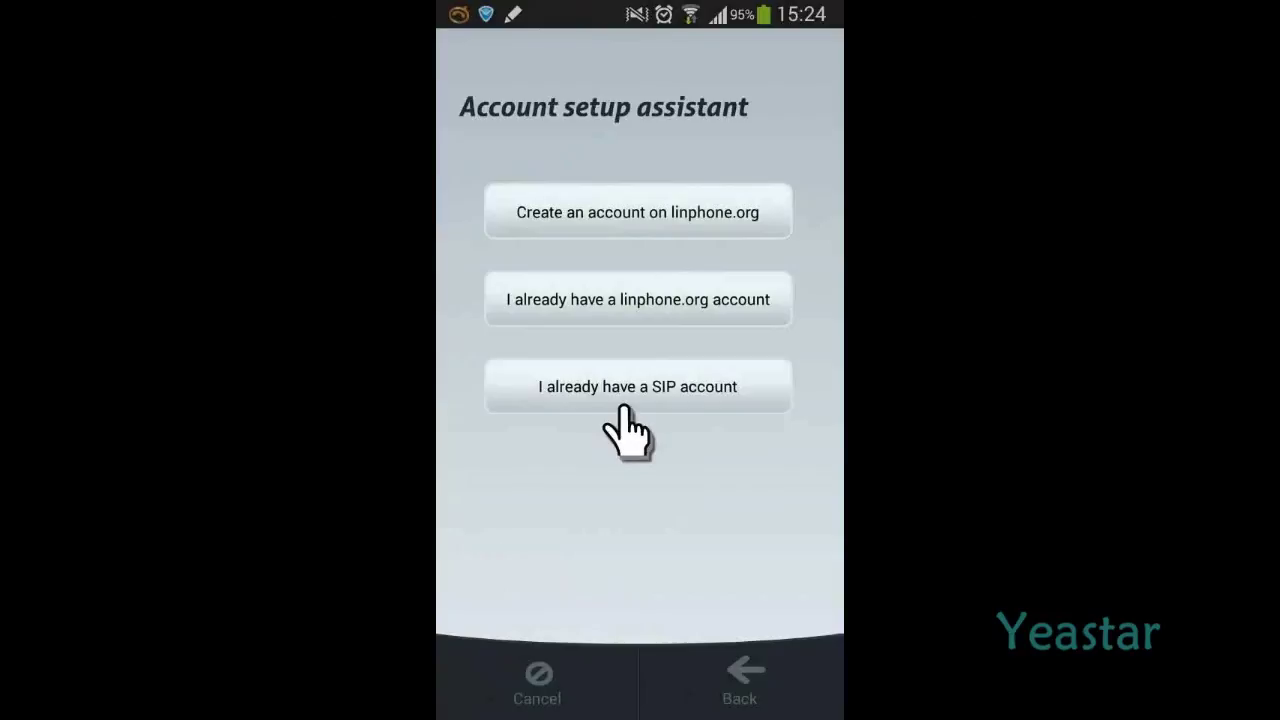
pyautogui.click(624, 405)
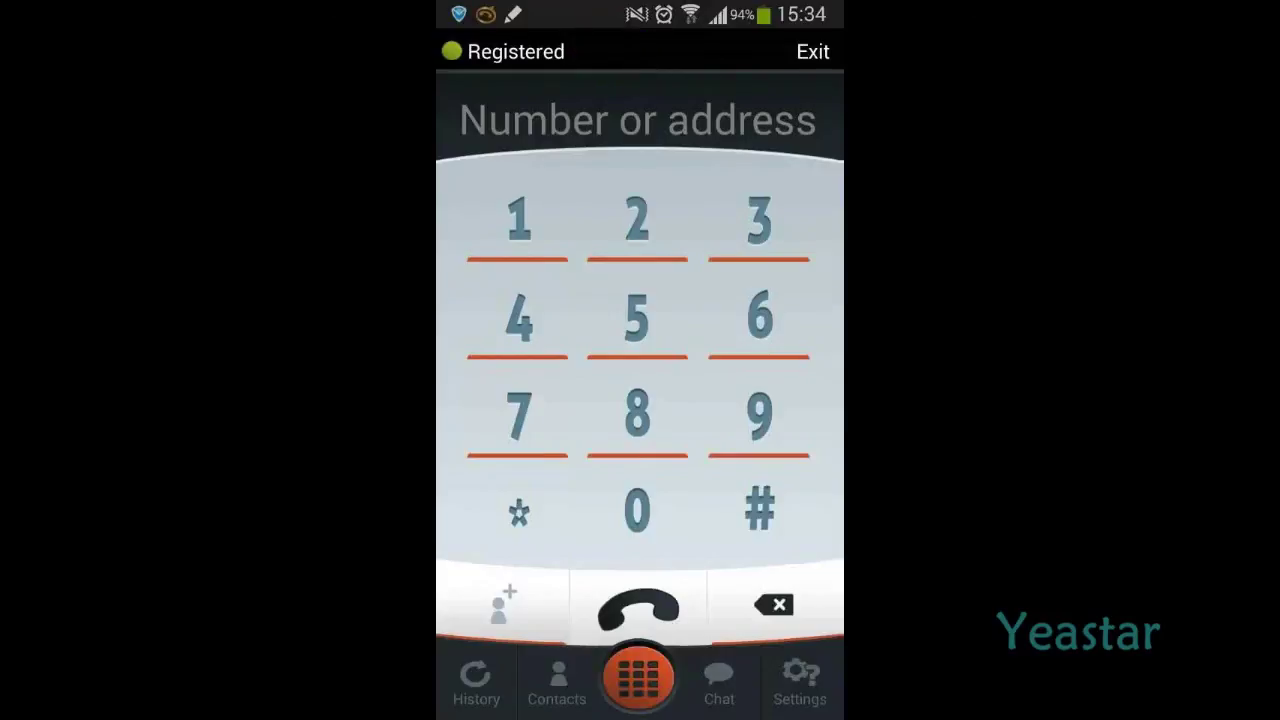
# - Enable the H264 video codec in Linphone's settings, replacing VP8
pyautogui.click(797, 672)
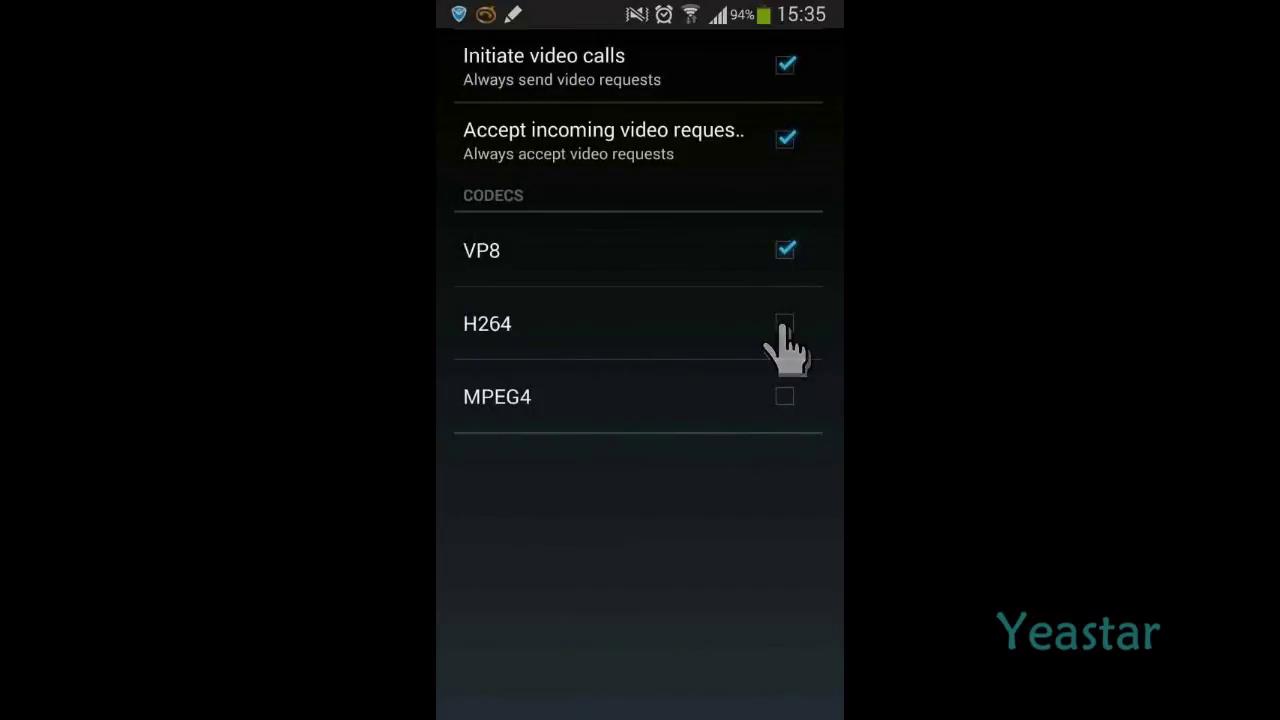
pyautogui.click(785, 322)
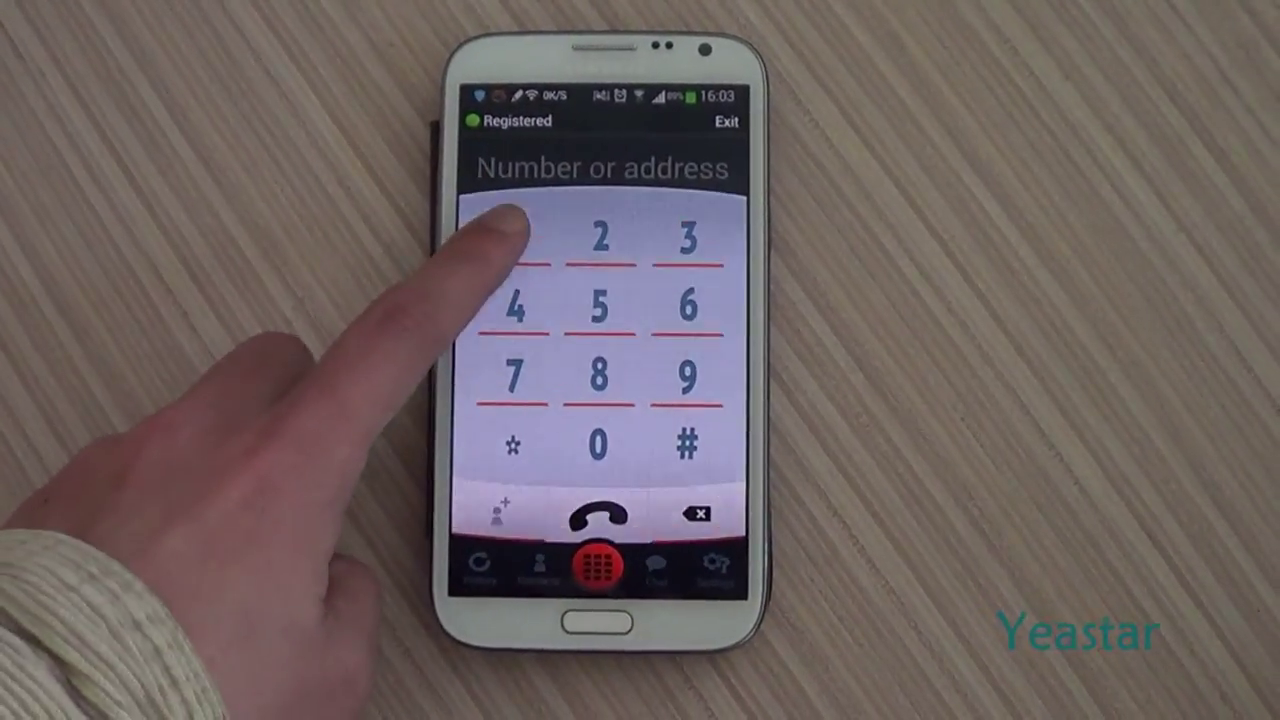
# - Dial extension 100 on the Linphone dialer and place the call
pyautogui.click(555, 248)
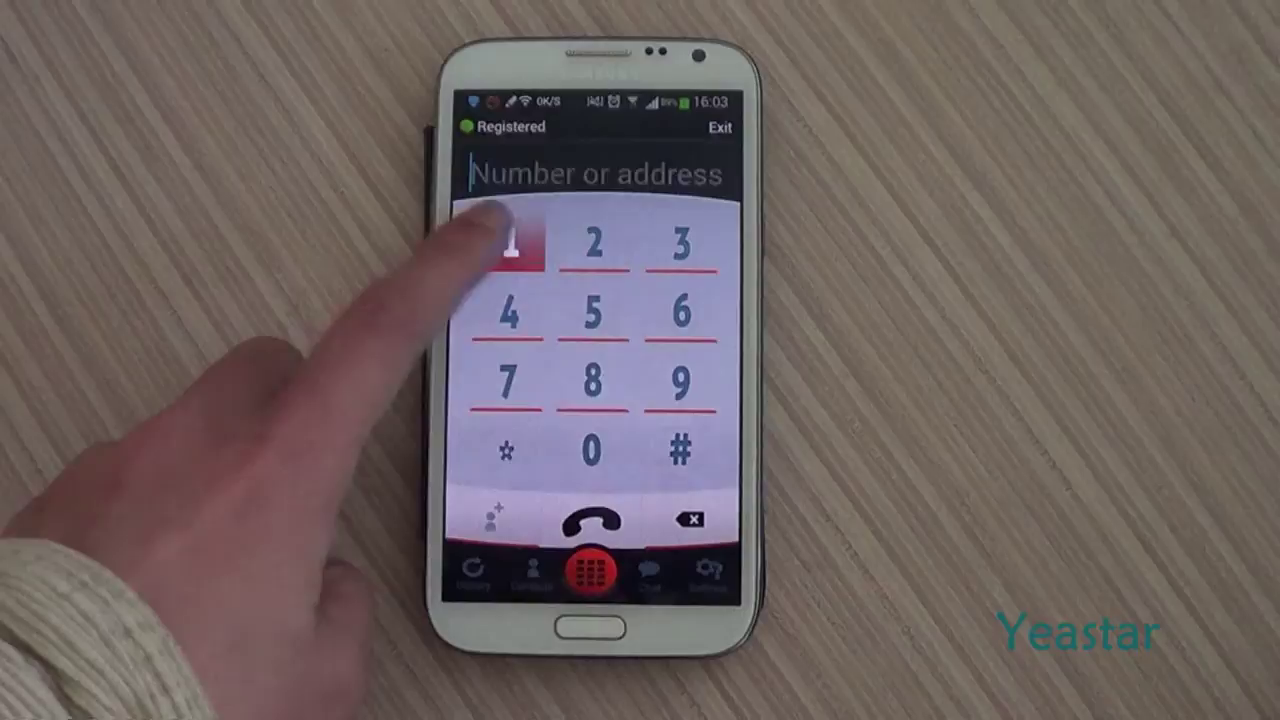
pyautogui.click(587, 446)
pyautogui.click(587, 446)
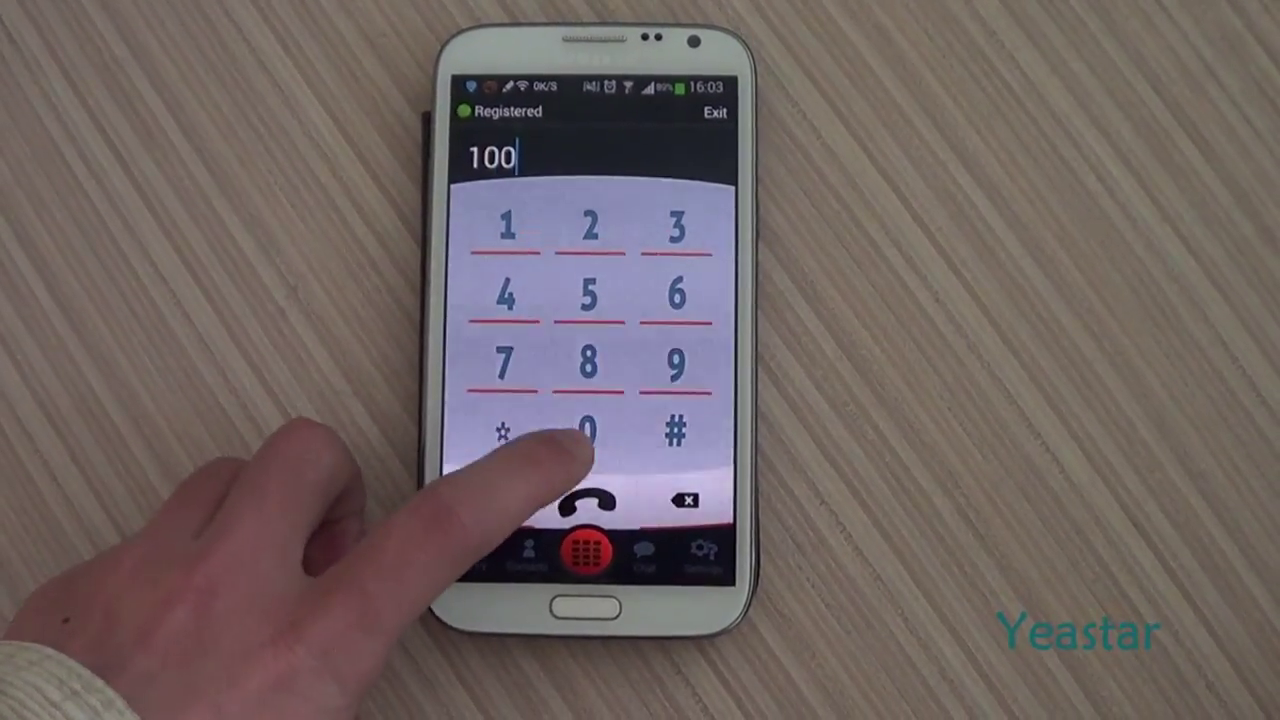
pyautogui.click(590, 488)
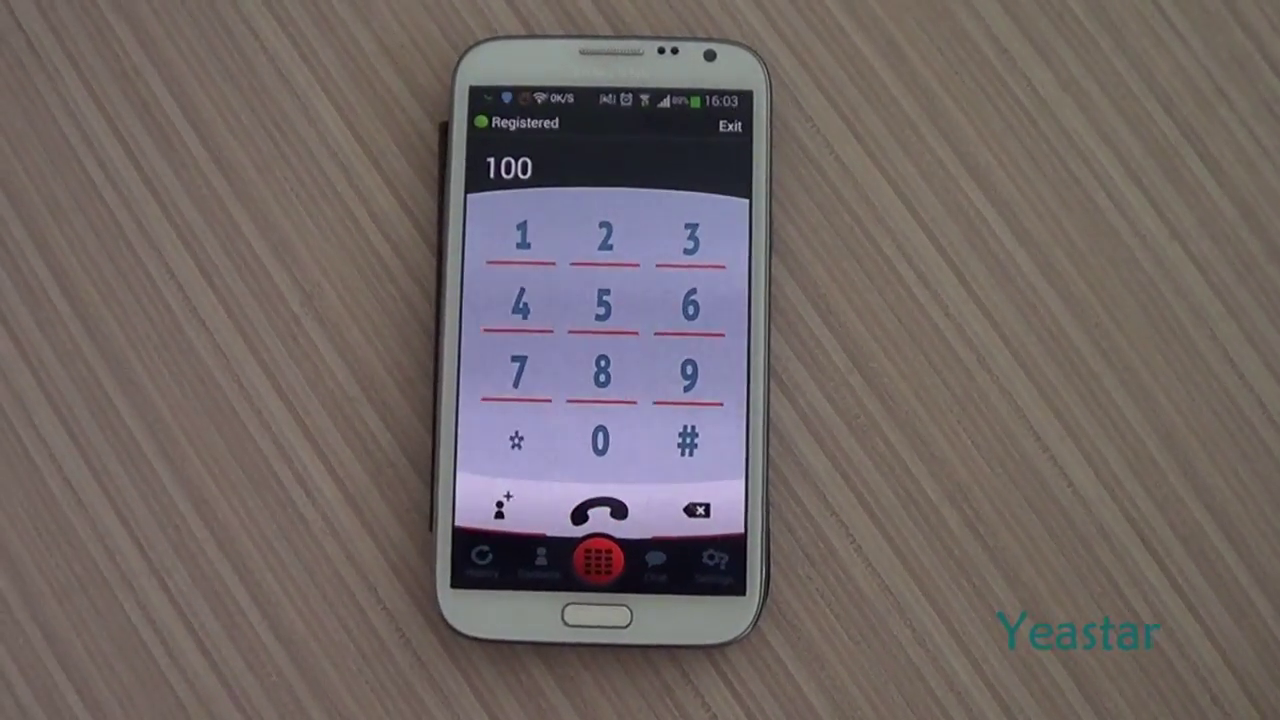